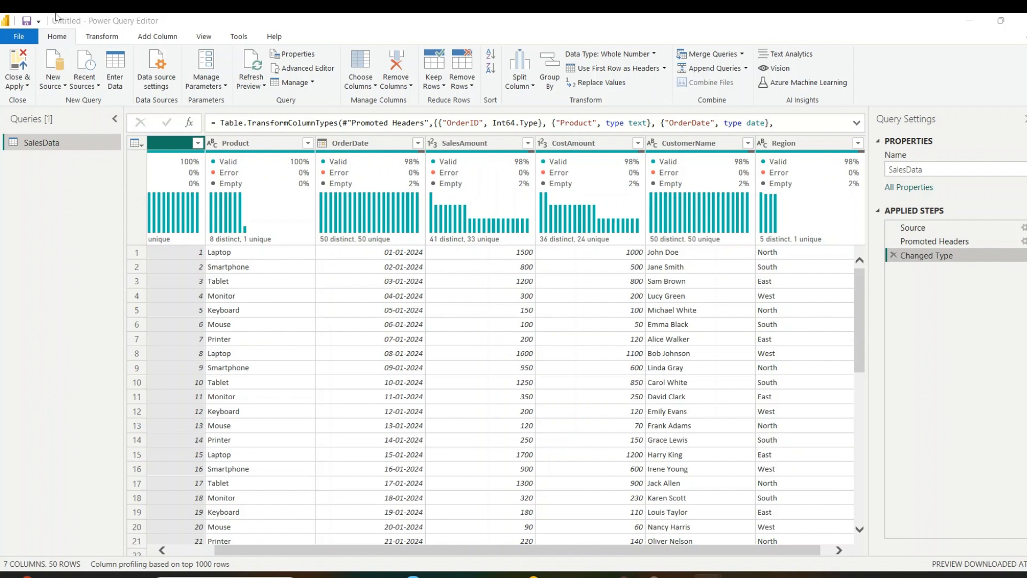
# Add a day-of-week name column from examples based on the OrderDate selection, using Monday as the first row's example
pyautogui.click(165, 37)
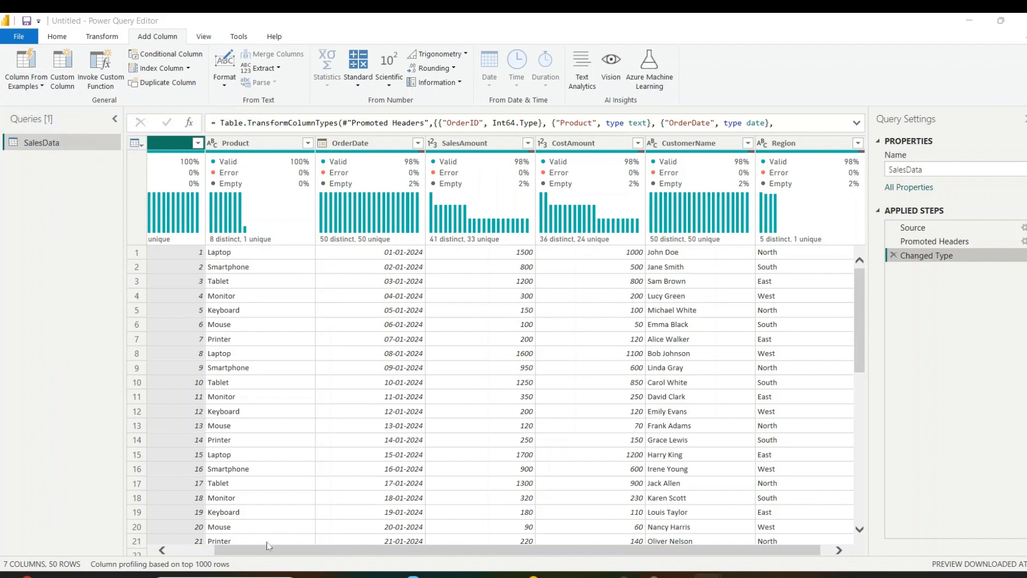
pyautogui.moveTo(272, 553); pyautogui.dragTo(207, 551)
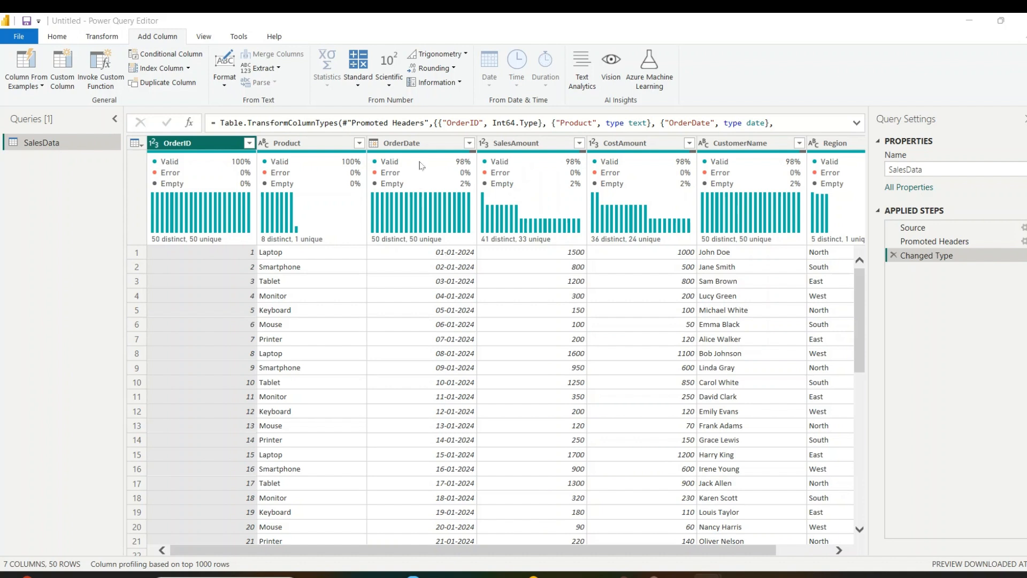
pyautogui.click(445, 141)
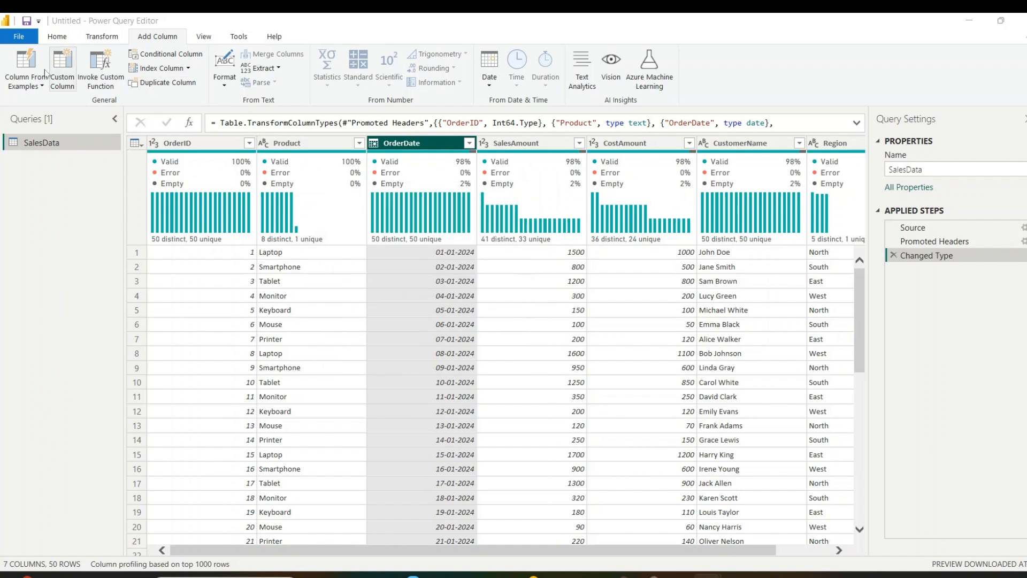
pyautogui.click(38, 85)
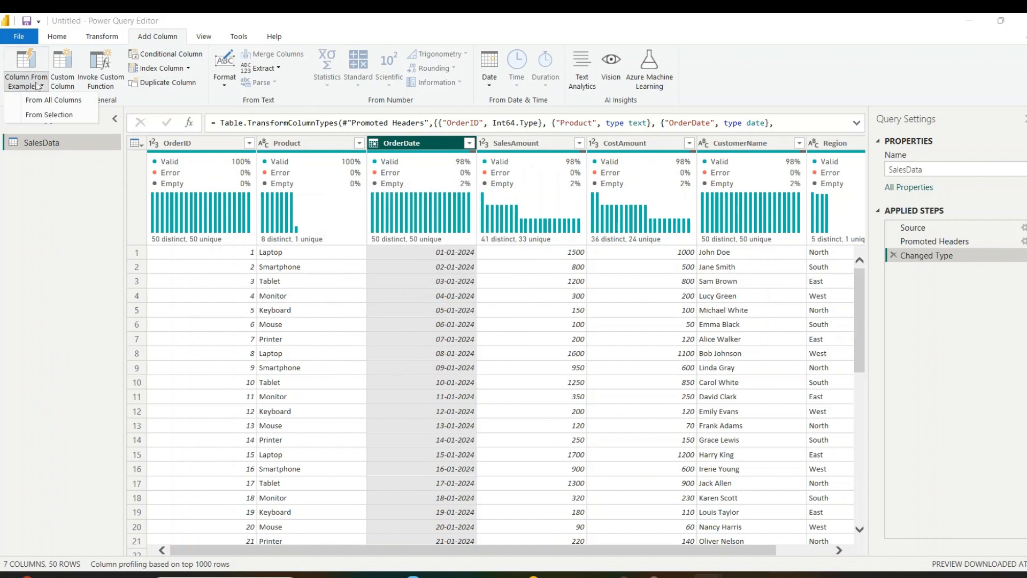
pyautogui.click(41, 115)
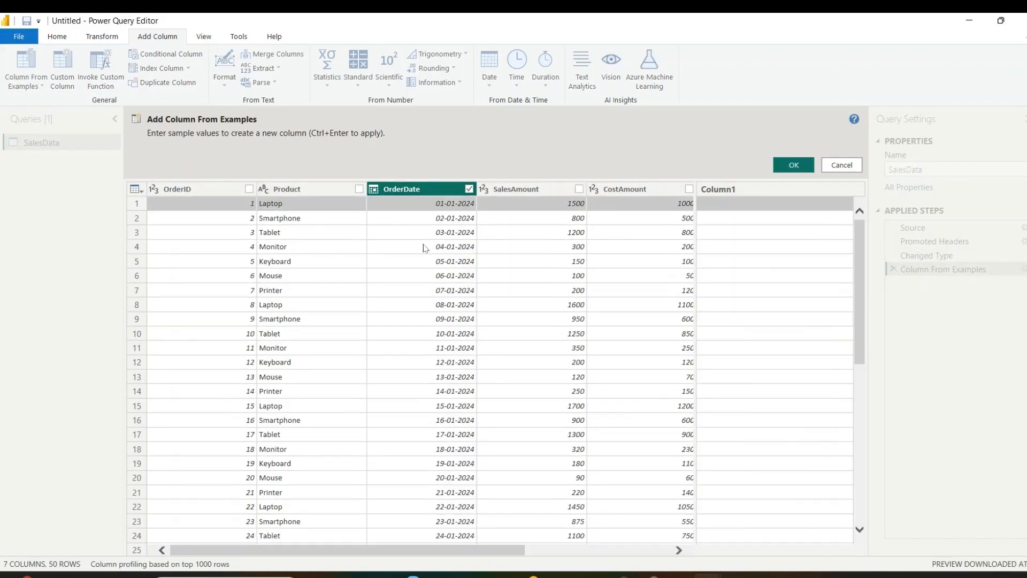
pyautogui.click(735, 210)
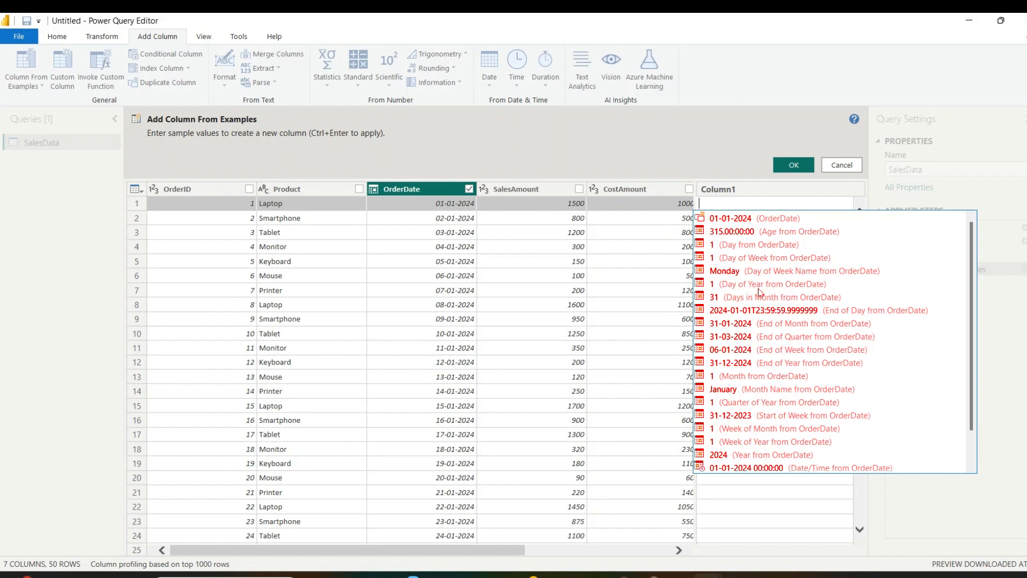
pyautogui.click(729, 271)
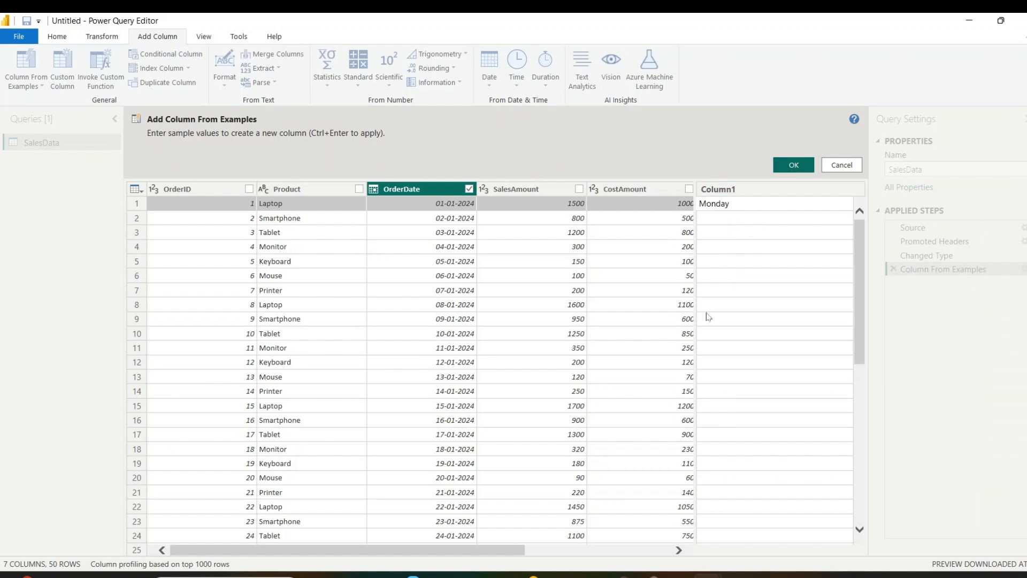
pyautogui.click(780, 169)
pyautogui.click(779, 169)
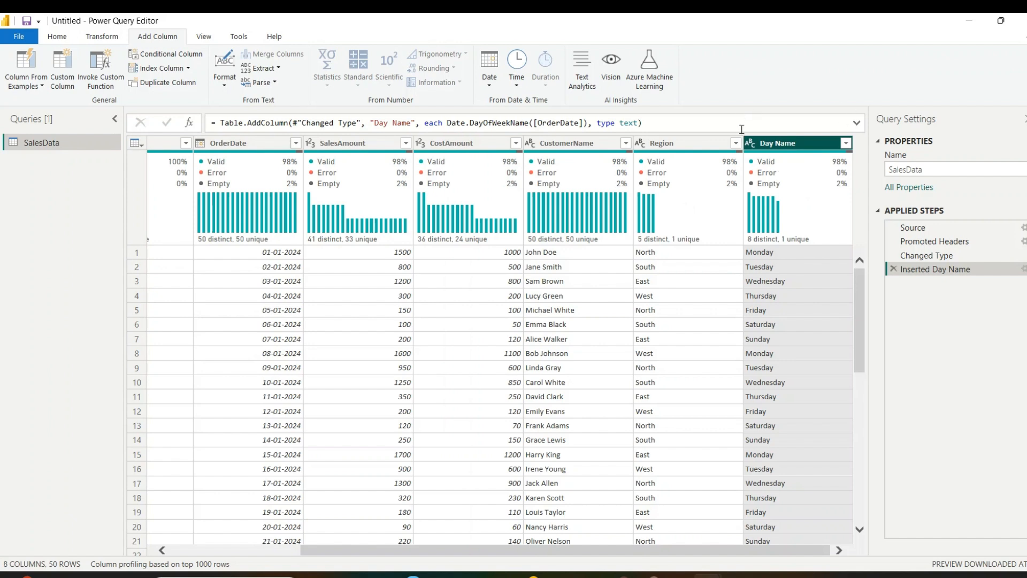
# Examine the full formula that derives the Day Name column from OrderDate
pyautogui.click(256, 144)
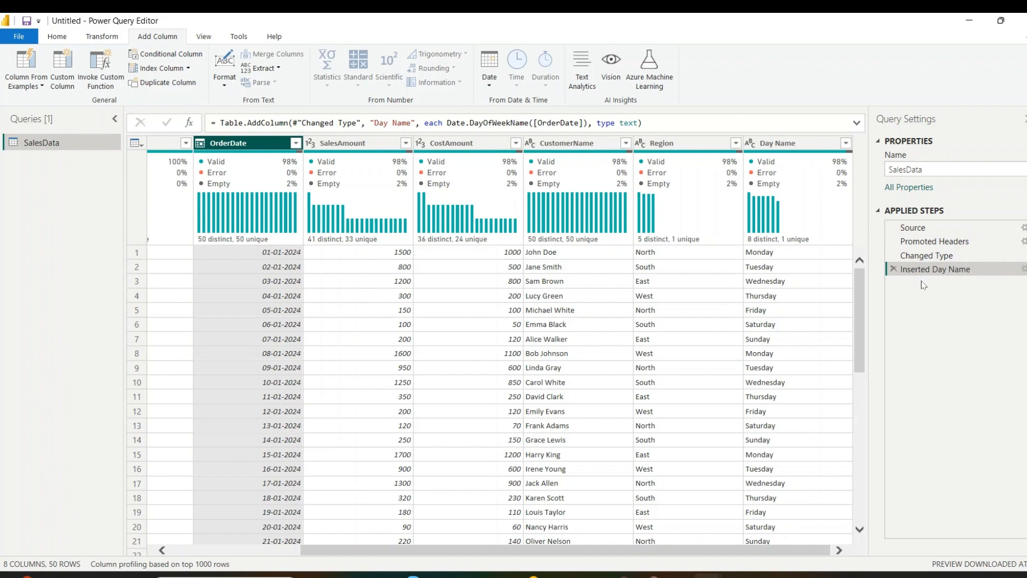
pyautogui.click(647, 122)
pyautogui.hotkey('ctrl', 'a')
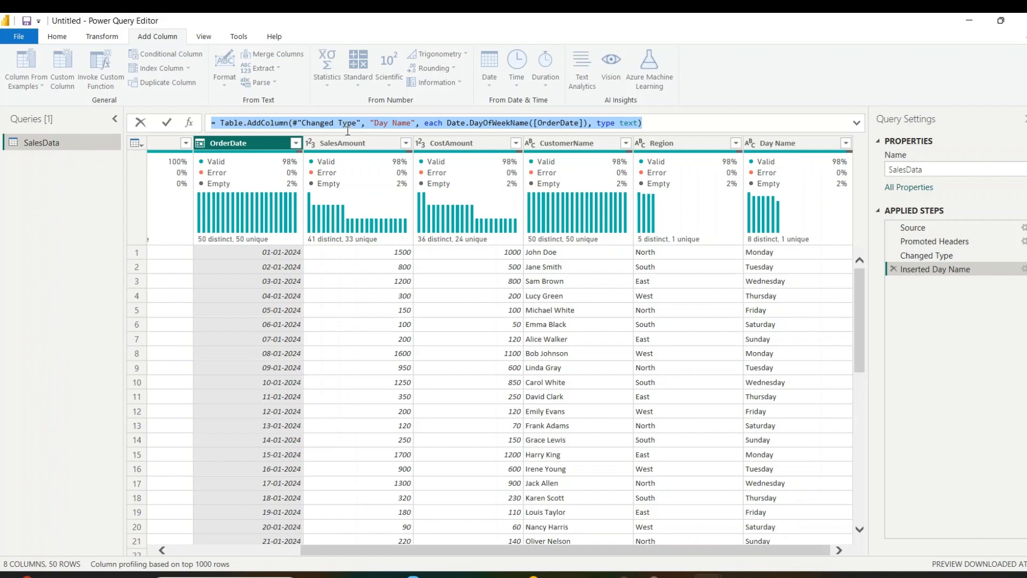
# Add a custom column named Profit with the formula [SalesAmount]-[CostAmount]
pyautogui.click(345, 143)
pyautogui.click(64, 59)
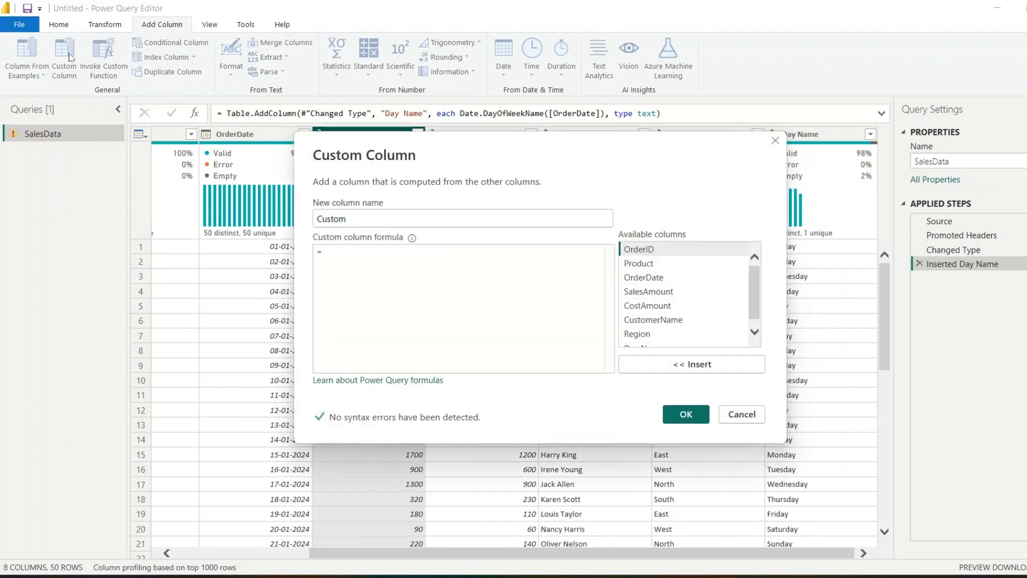
pyautogui.doubleClick(362, 218)
pyautogui.write('Profit')
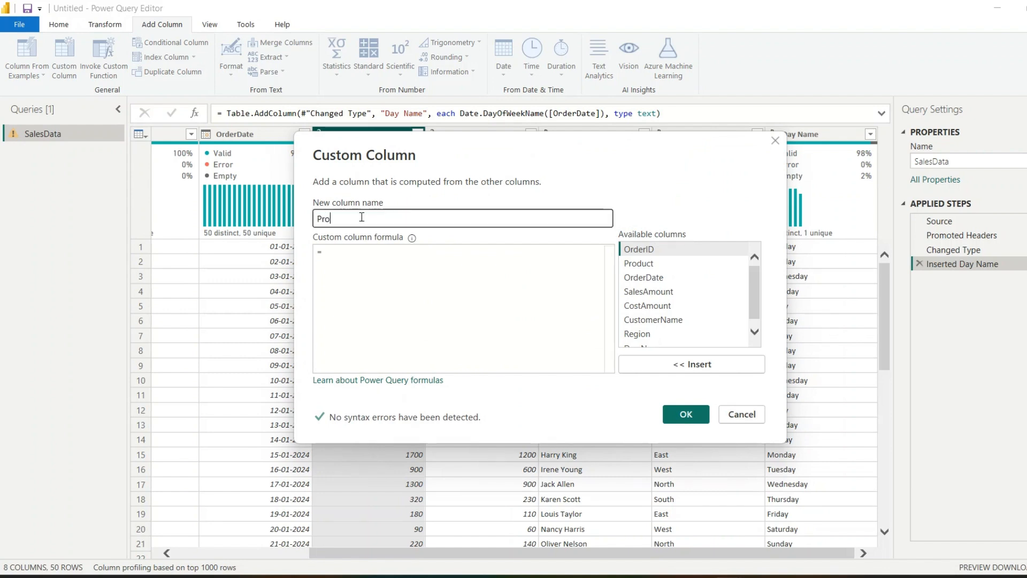
pyautogui.click(360, 260)
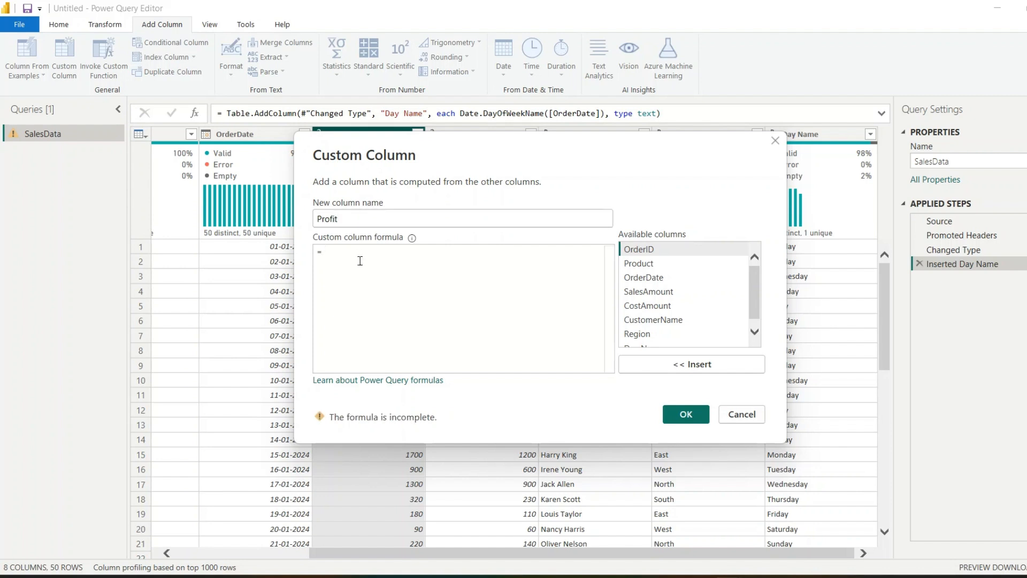
pyautogui.click(676, 292)
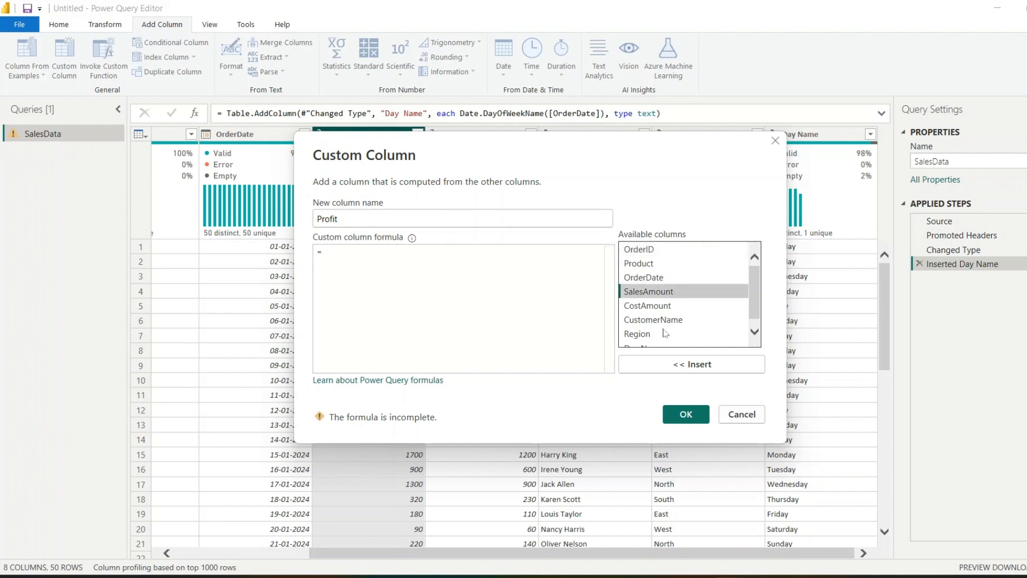
pyautogui.click(714, 363)
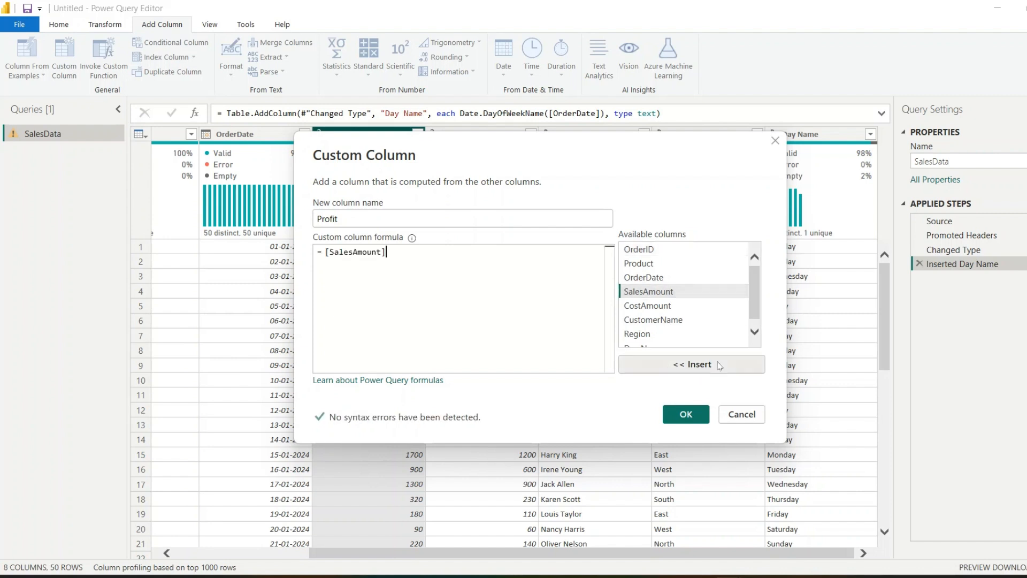
pyautogui.write('-')
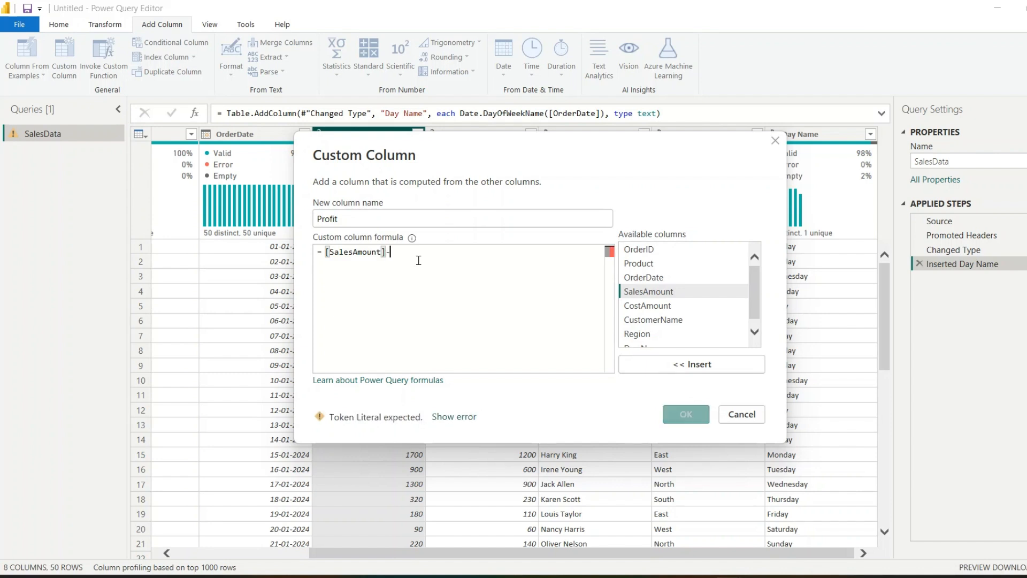
pyautogui.click(653, 306)
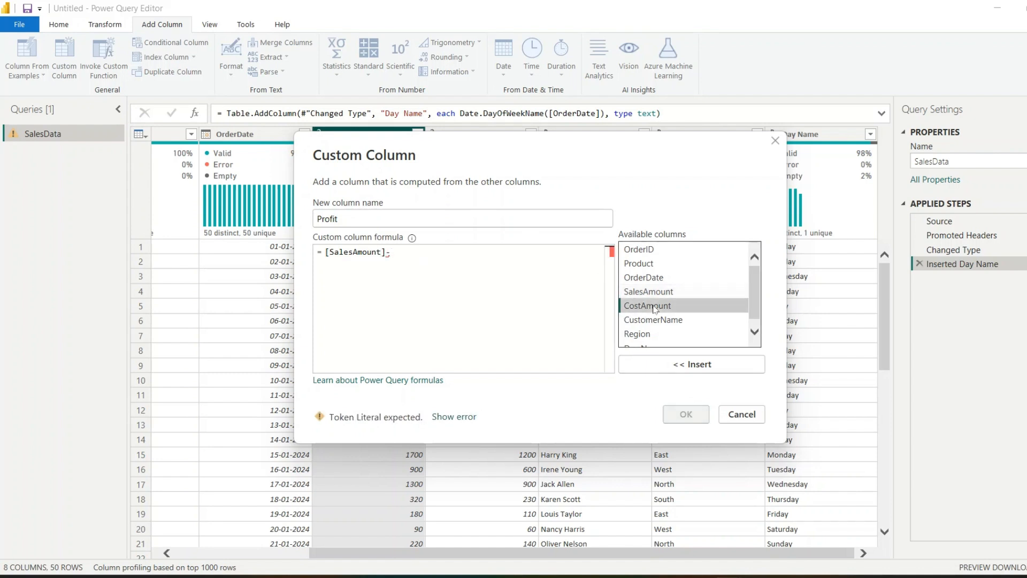
pyautogui.click(666, 364)
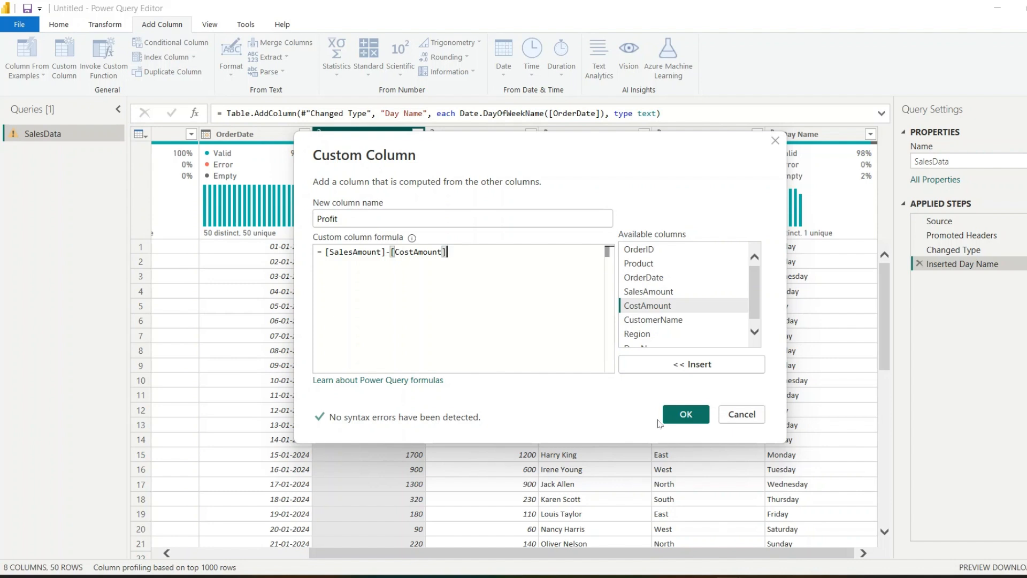
pyautogui.click(682, 415)
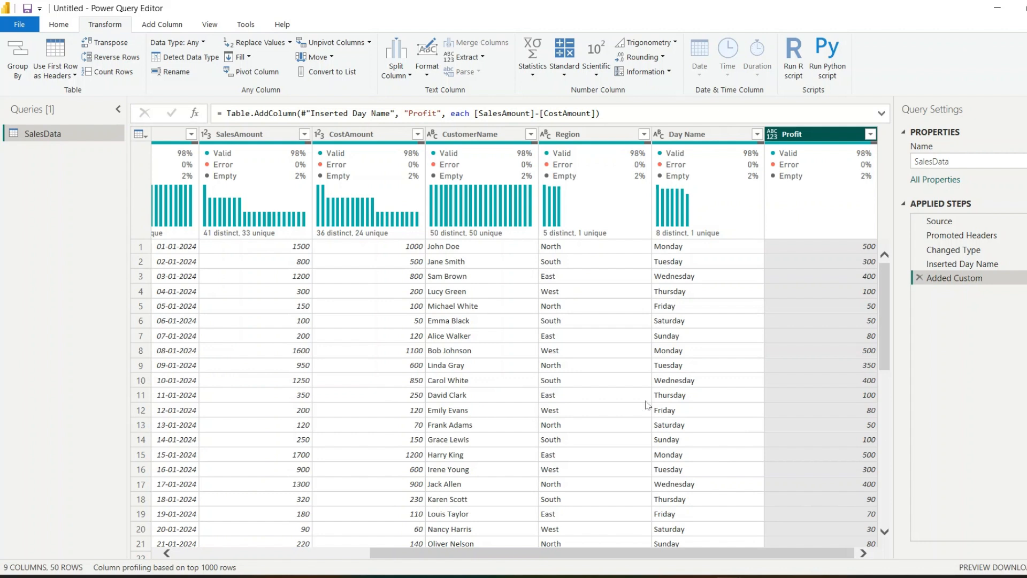
# Start a new conditional column and name it salesCategory
pyautogui.click(163, 25)
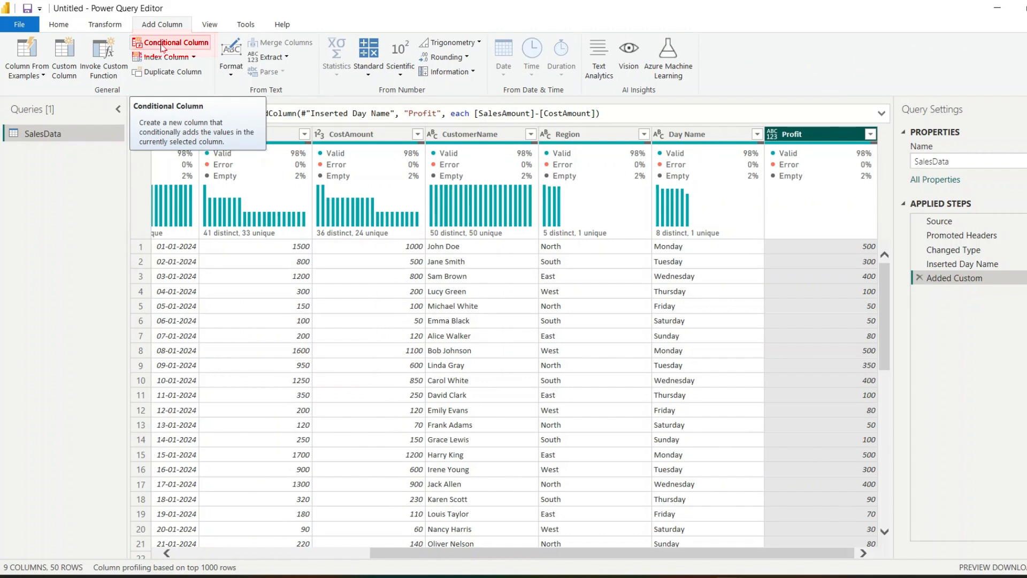
pyautogui.click(162, 47)
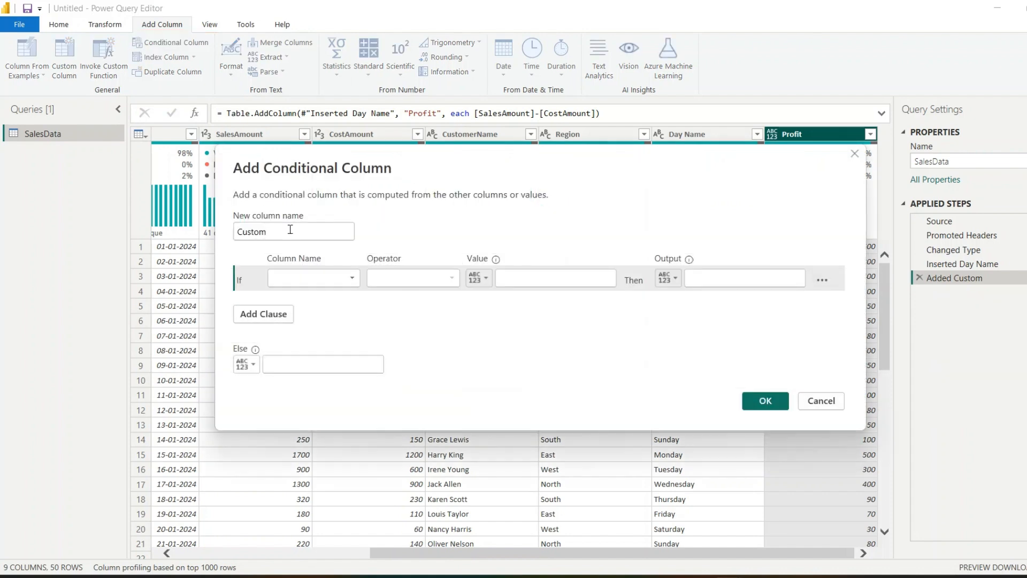
pyautogui.doubleClick(290, 231)
pyautogui.write('salesCategory')
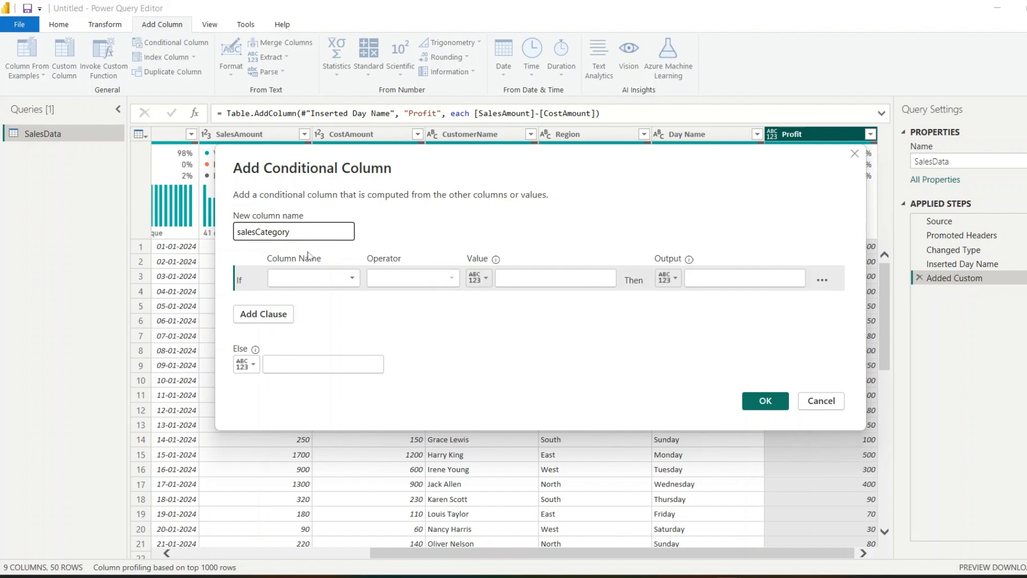
# Define the first condition so that SalesAmount is greater than 1000 outputs High
pyautogui.click(328, 276)
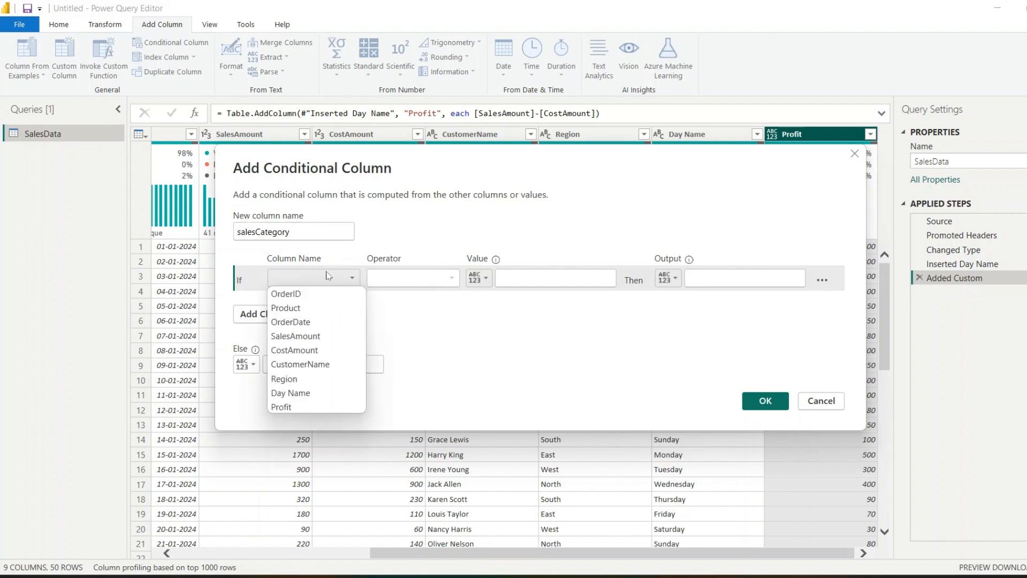
pyautogui.click(315, 339)
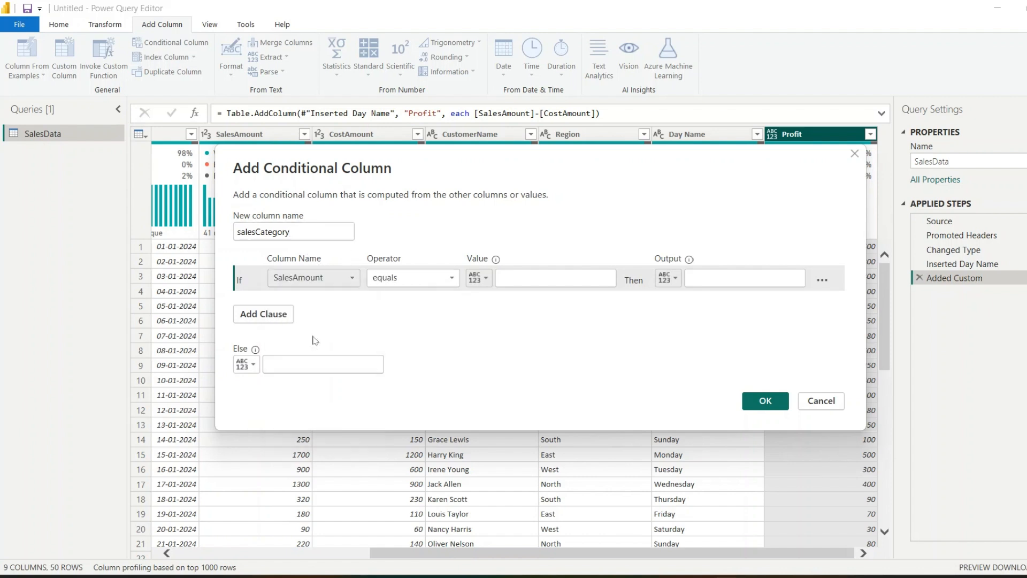
pyautogui.click(402, 277)
pyautogui.click(403, 322)
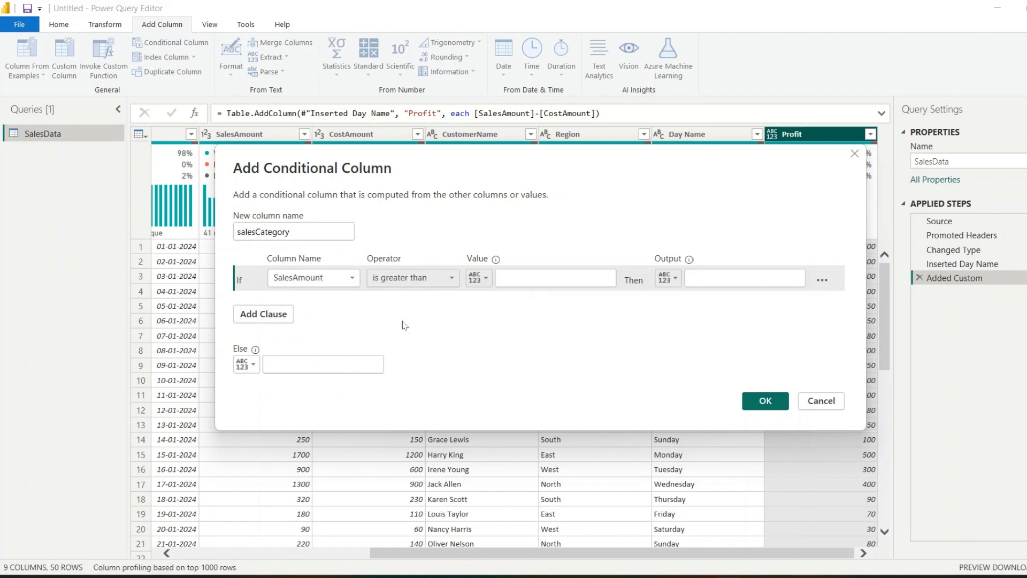
pyautogui.click(519, 280)
pyautogui.write('1000')
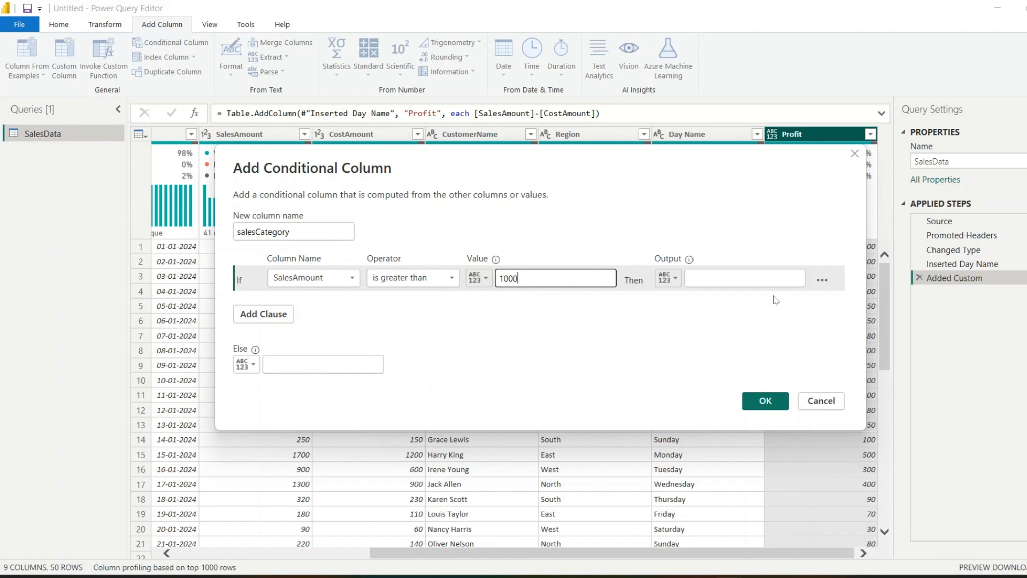
pyautogui.click(744, 274)
pyautogui.write('High')
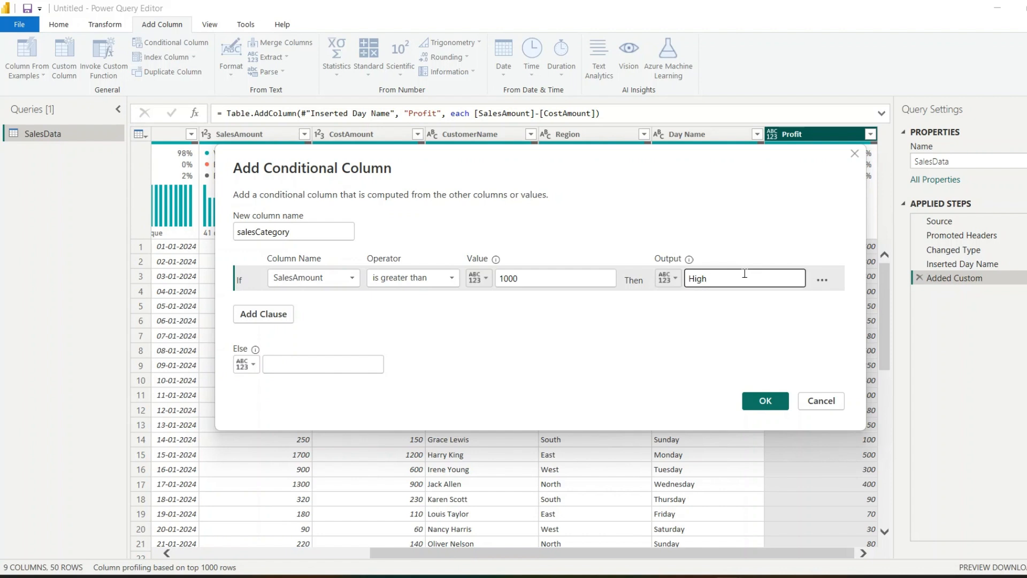
# Add an else-if clause so that SalesAmount is greater than 500 outputs Medium
pyautogui.click(266, 315)
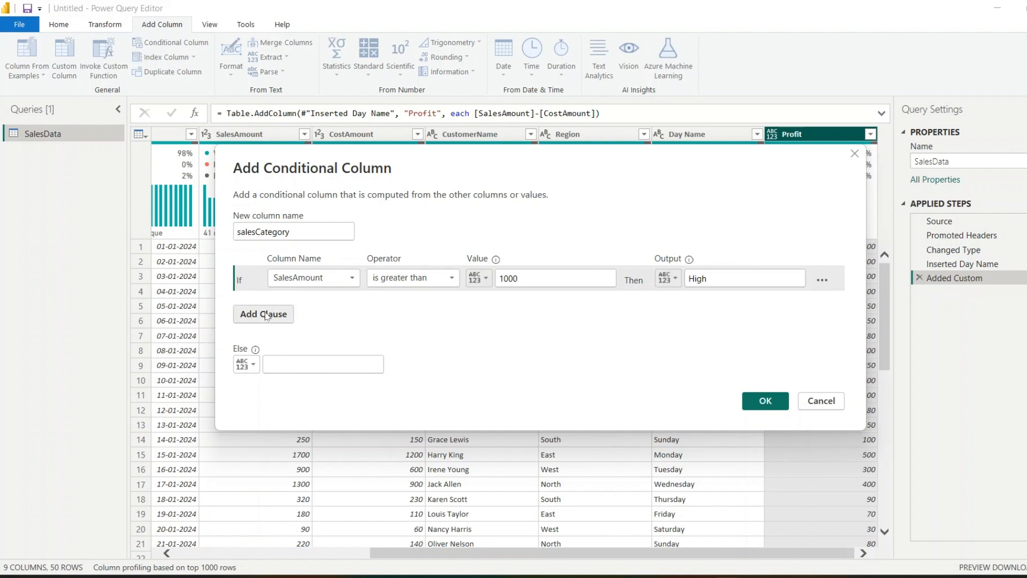
pyautogui.click(312, 303)
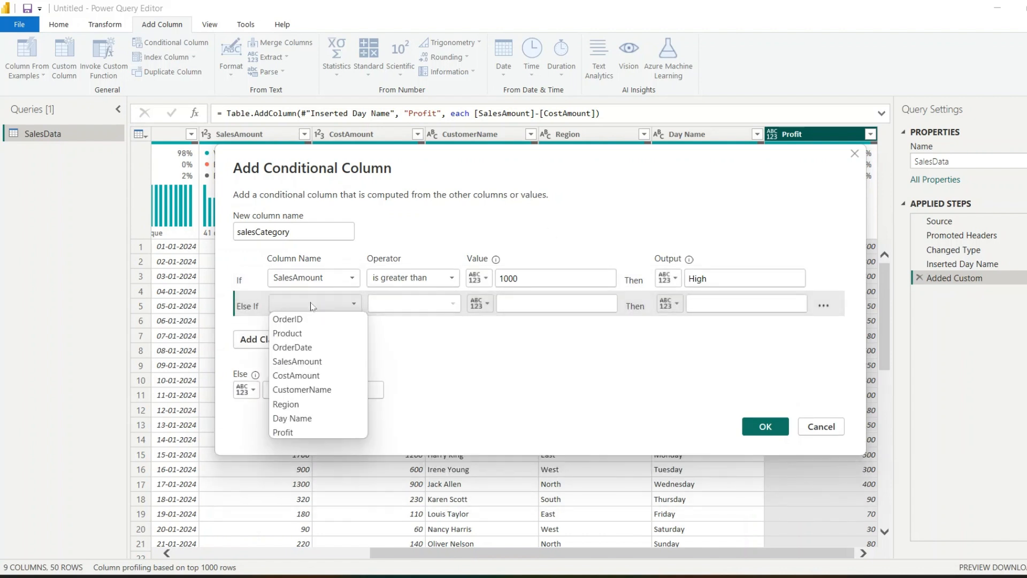
pyautogui.click(320, 364)
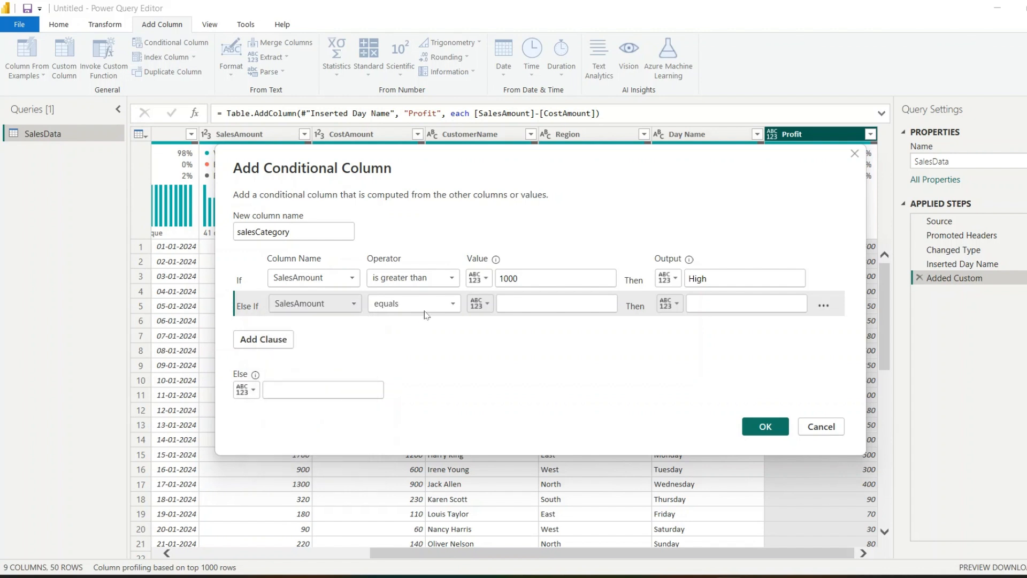
pyautogui.click(431, 305)
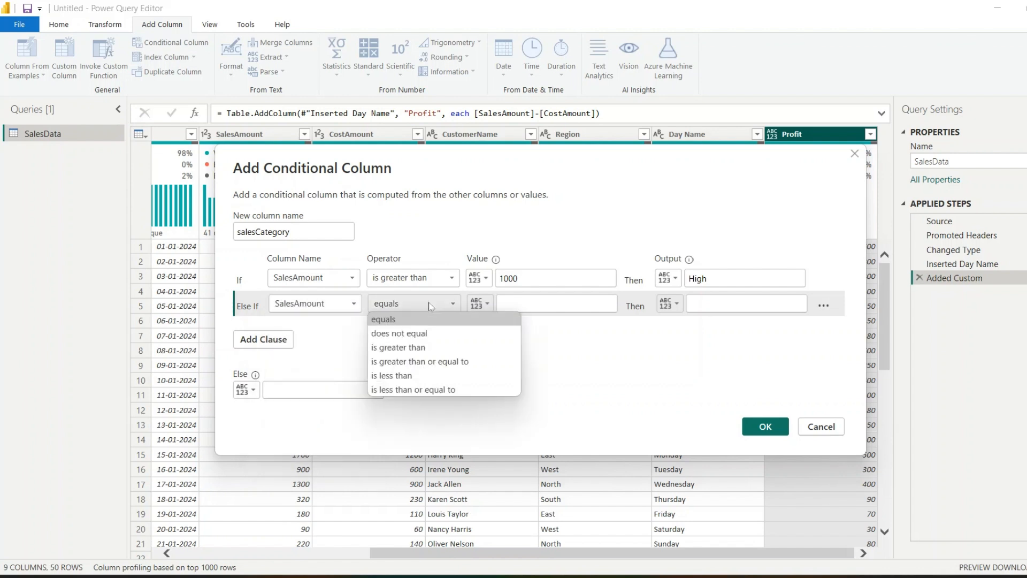
pyautogui.click(427, 347)
pyautogui.click(512, 303)
pyautogui.write('500')
pyautogui.click(726, 302)
pyautogui.write('Medium')
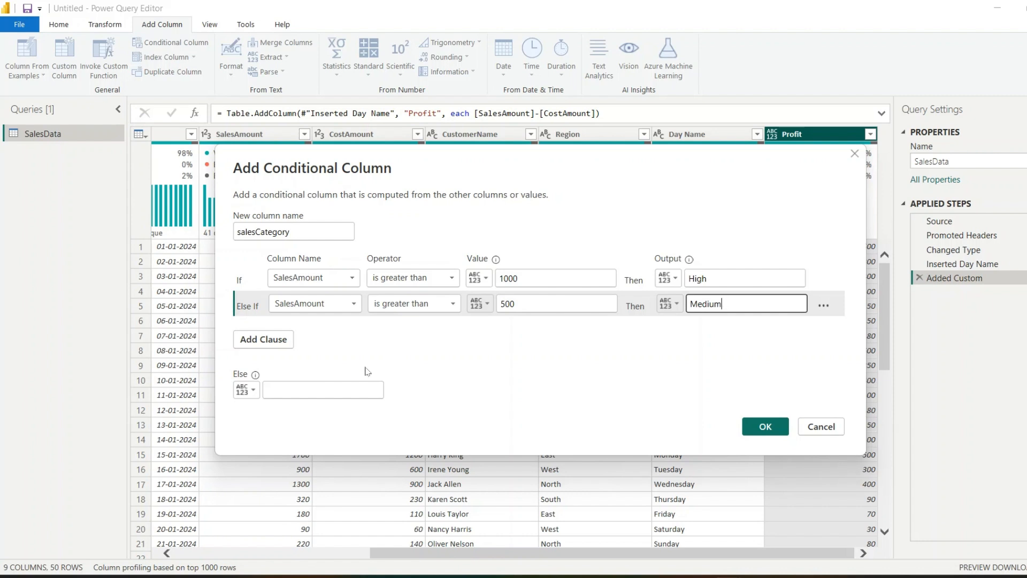
# Set the else output to Low and create the conditional column
pyautogui.click(282, 396)
pyautogui.write('Low')
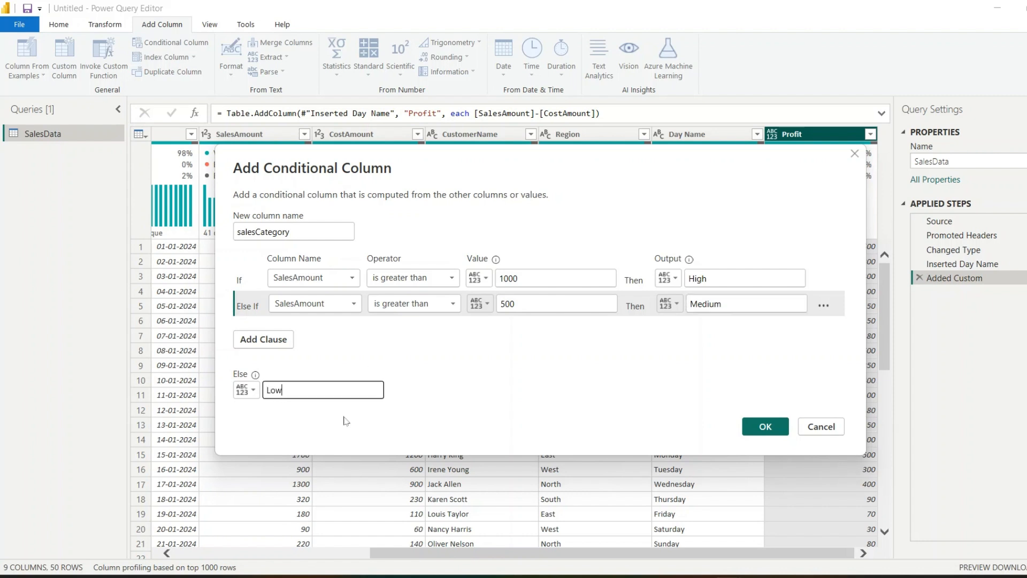
pyautogui.click(765, 427)
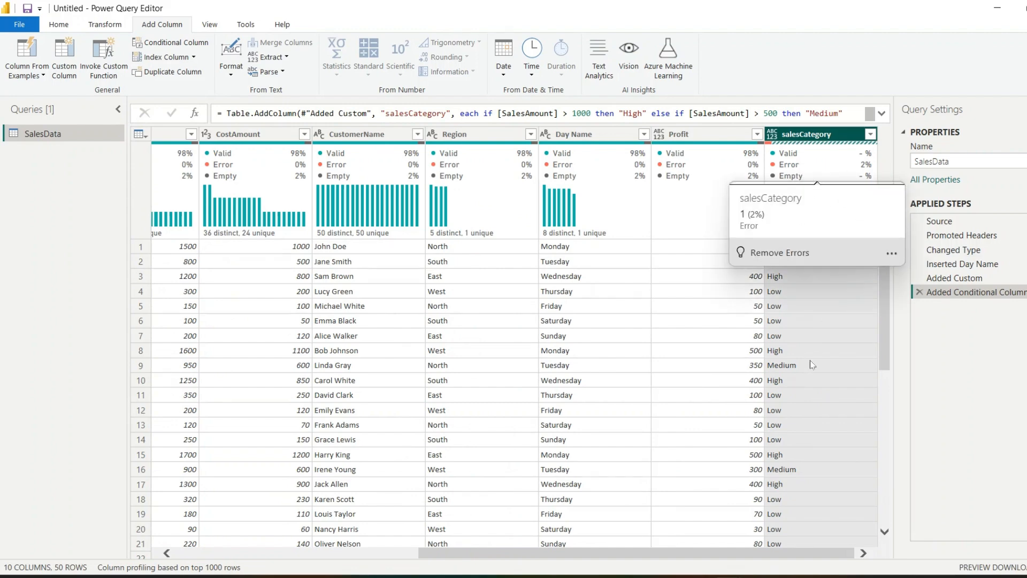
pyautogui.scroll(-2, 812, 364)
pyautogui.scroll(-7, 811, 362)
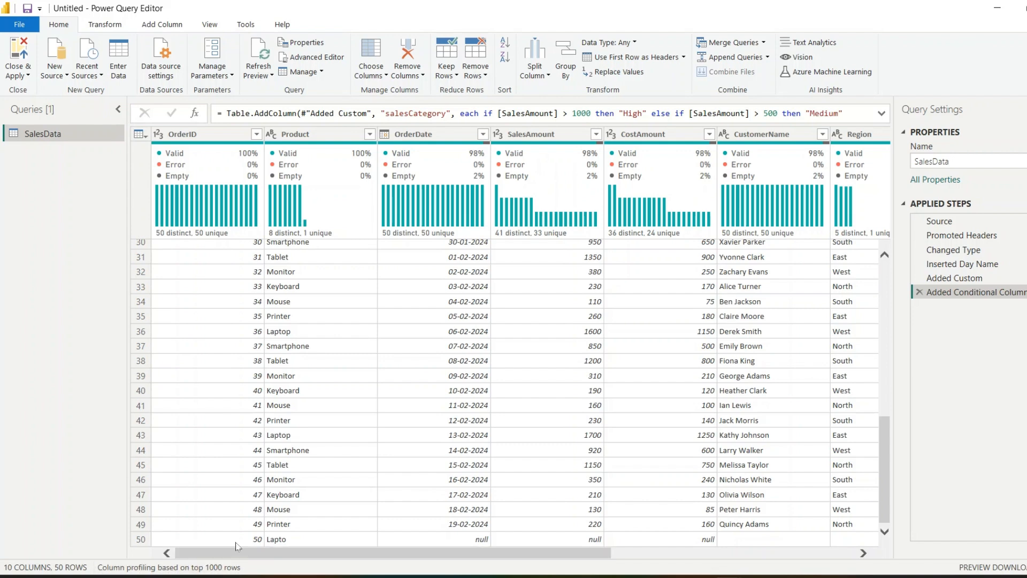
# Remove the rows that contain errors in the salesCategory column
pyautogui.moveTo(254, 554); pyautogui.dragTo(497, 553)
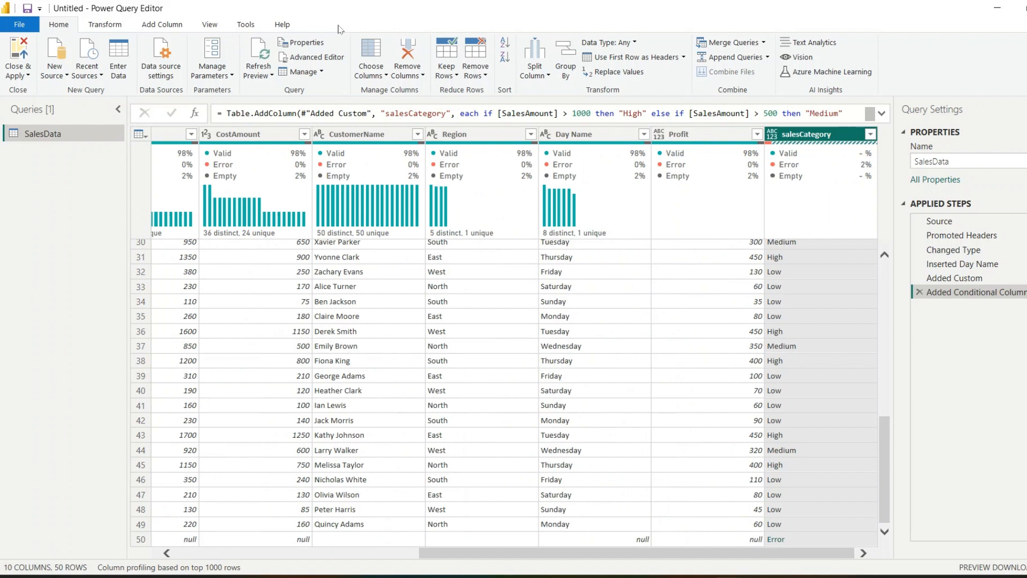
pyautogui.click(476, 73)
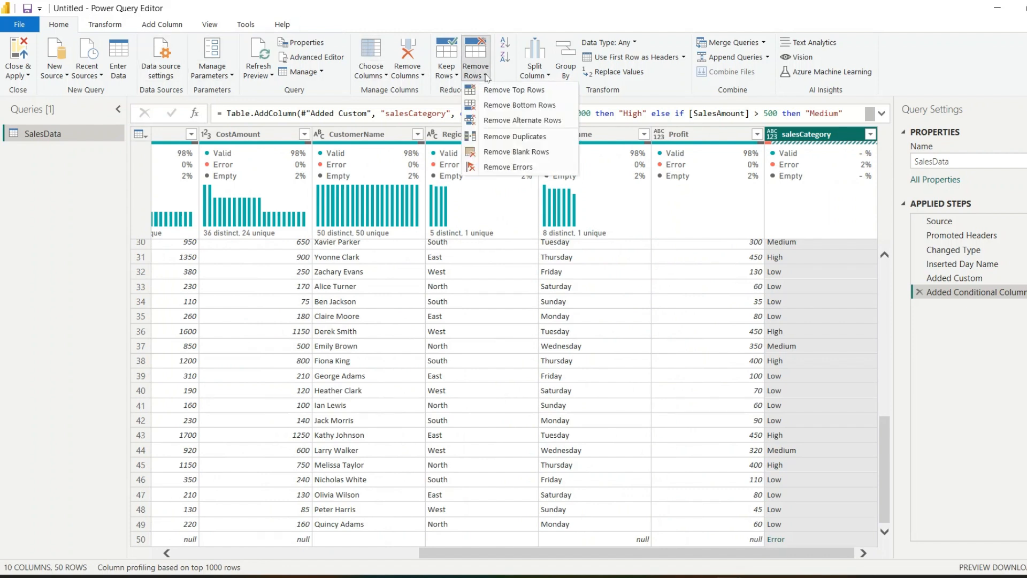
pyautogui.click(490, 169)
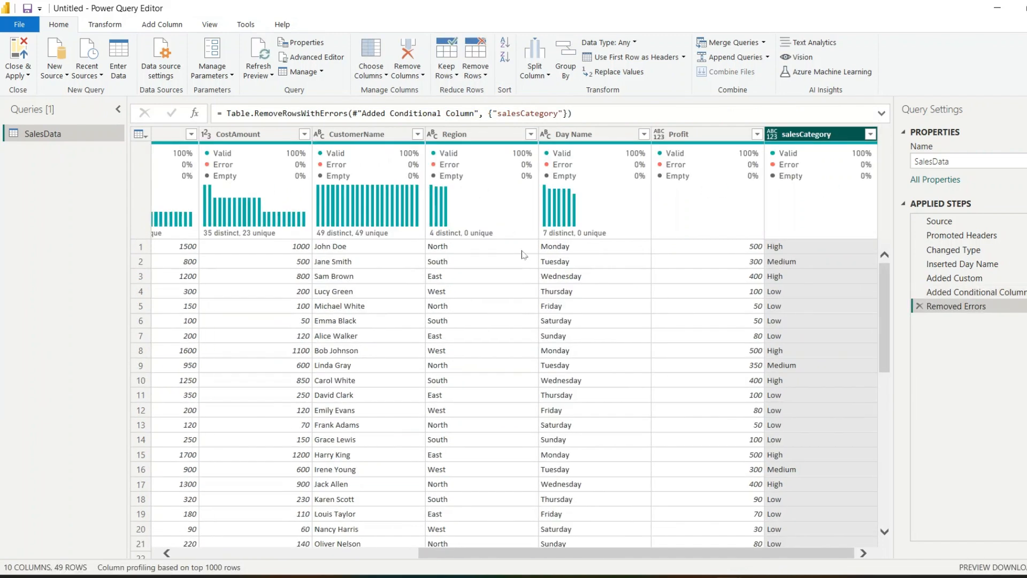
# Add an index column that starts from 0 to the SalesData query
pyautogui.click(169, 25)
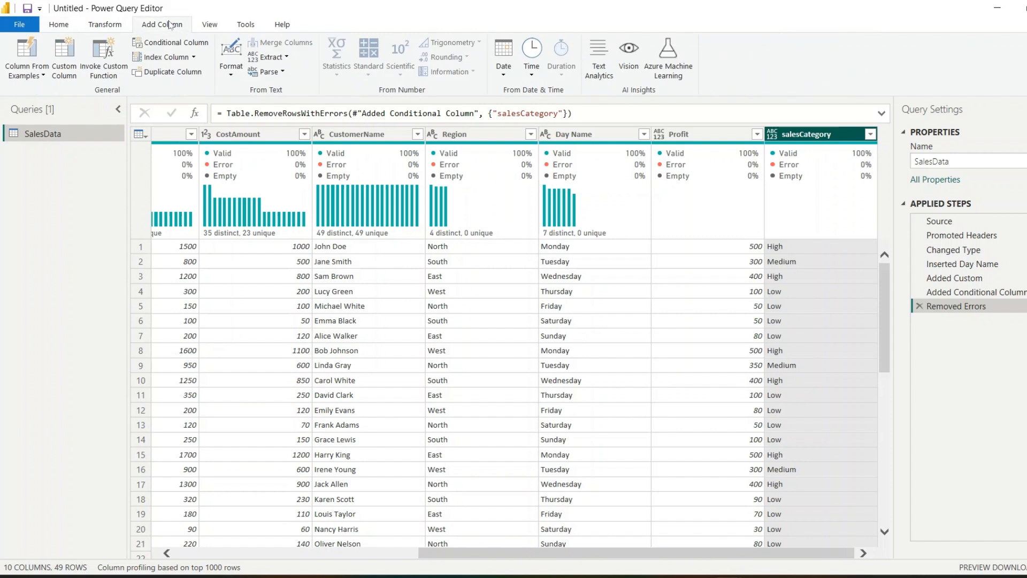
pyautogui.click(159, 58)
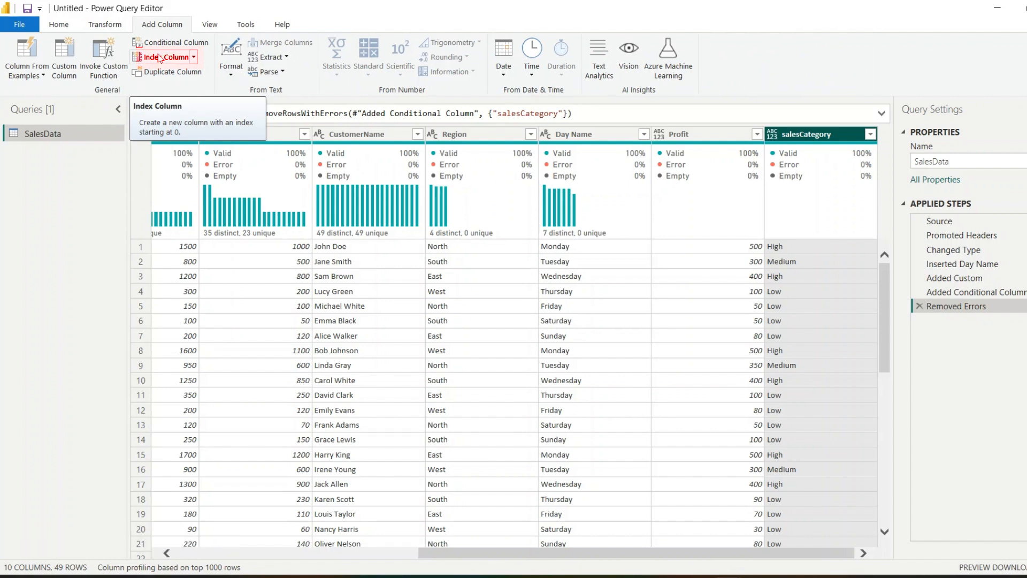
pyautogui.click(159, 58)
pyautogui.click(194, 58)
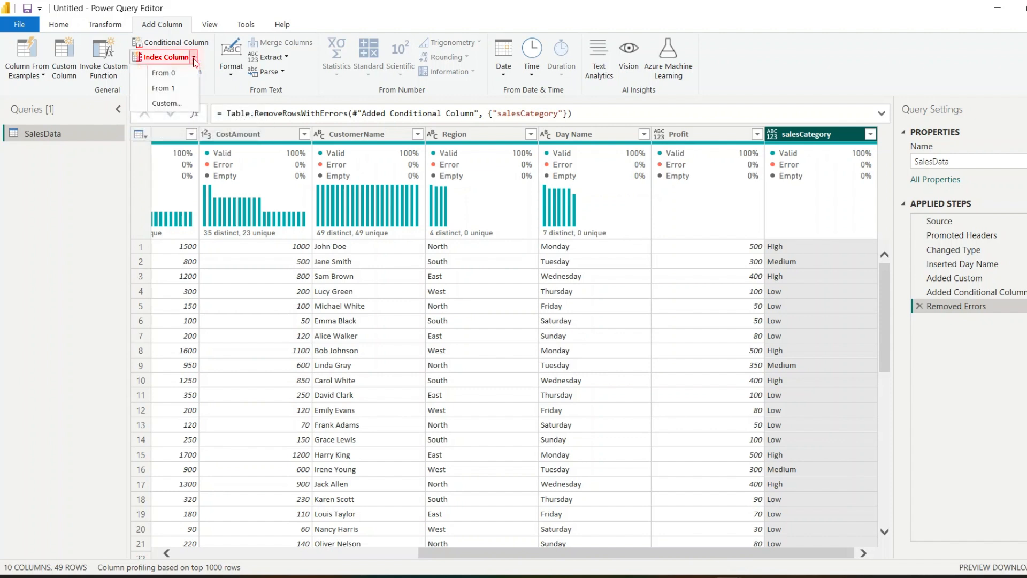
pyautogui.click(163, 87)
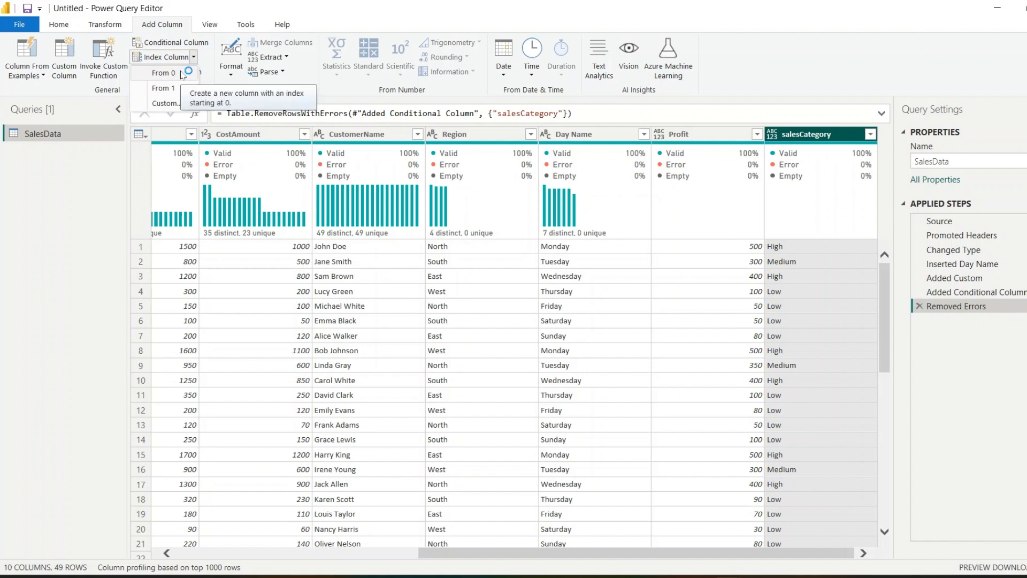
pyautogui.click(163, 73)
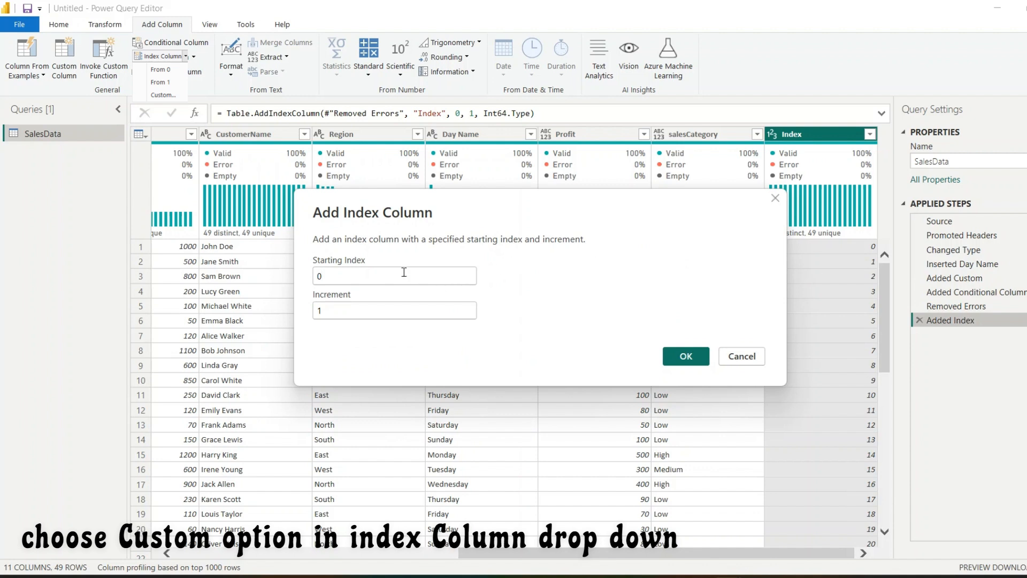
# Set the custom index column to a starting index of 1 with an increment of 1 and apply it
pyautogui.press('BackSpace')
pyautogui.write('1')
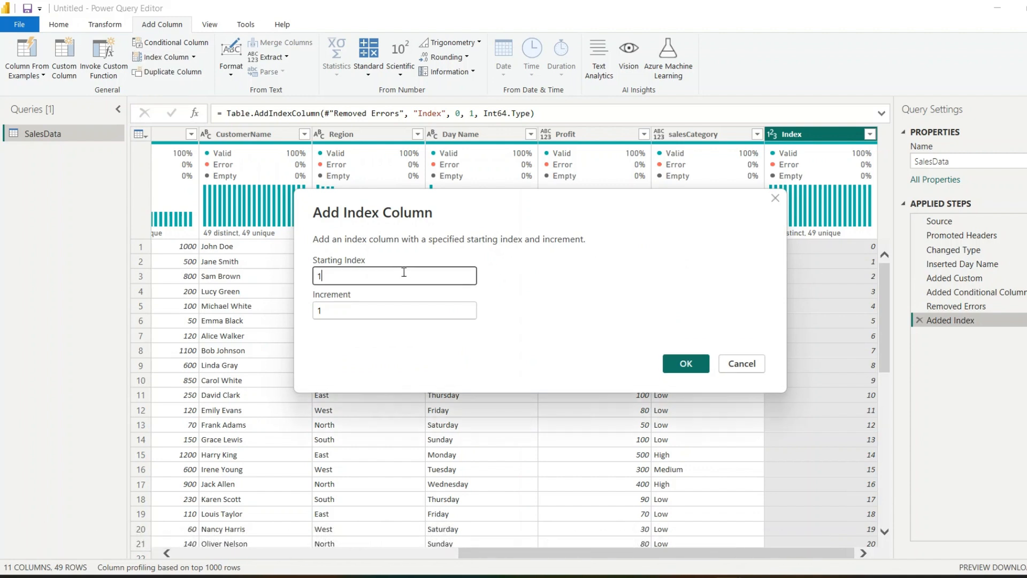
pyautogui.doubleClick(353, 314)
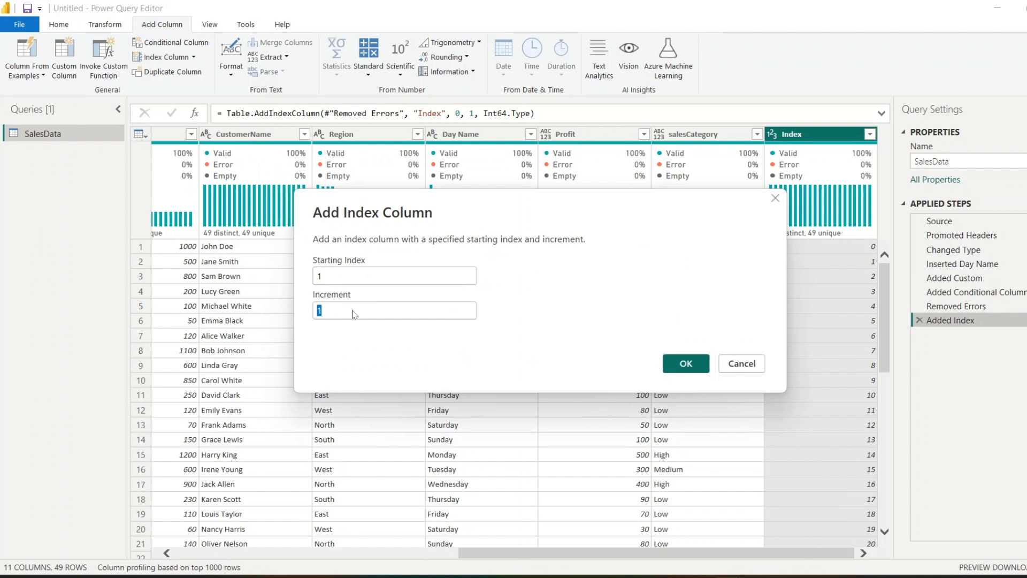
pyautogui.click(704, 368)
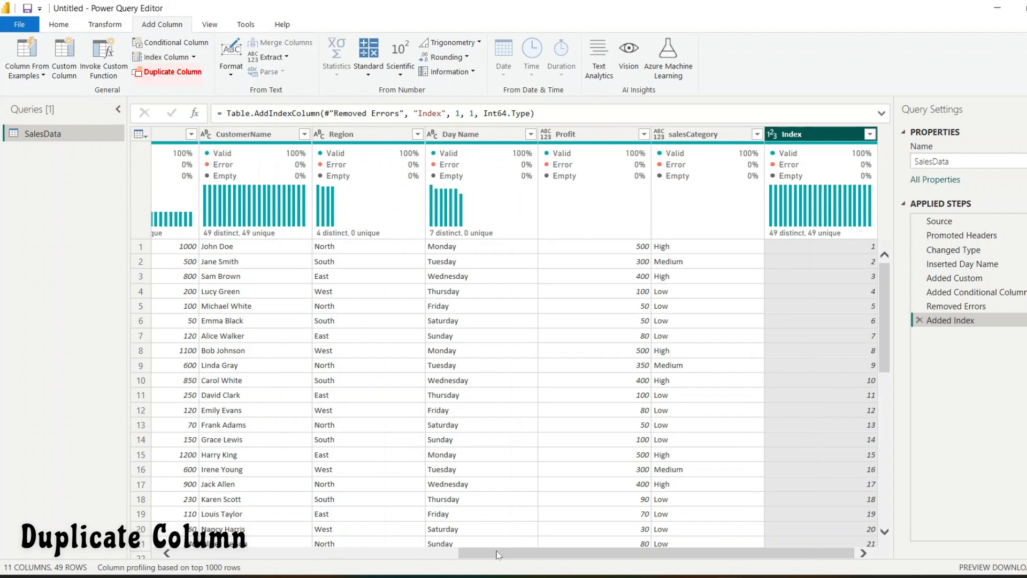
# Duplicate the SalesAmount column
pyautogui.moveTo(499, 551); pyautogui.dragTo(440, 551)
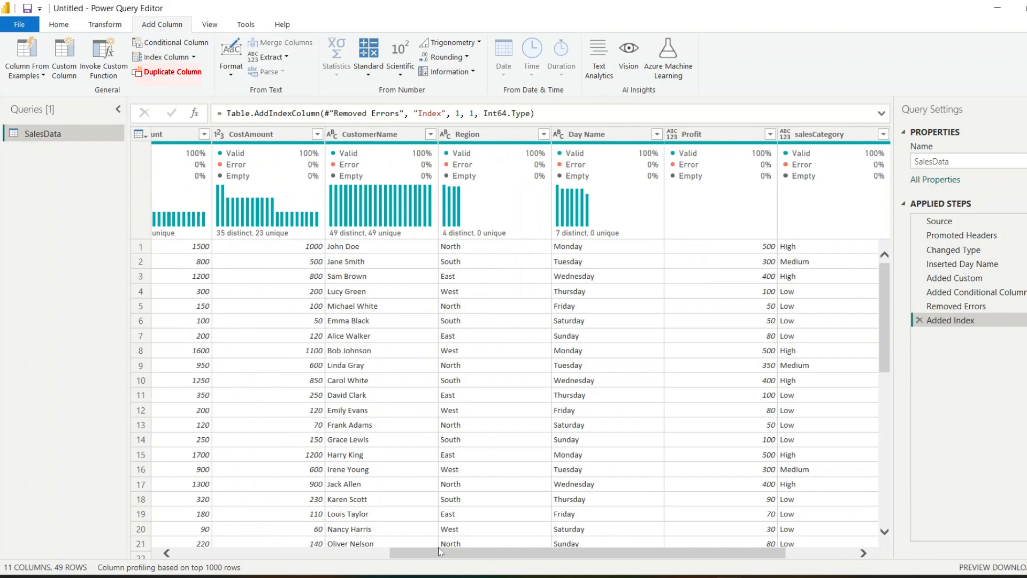
pyautogui.moveTo(421, 557); pyautogui.dragTo(388, 556)
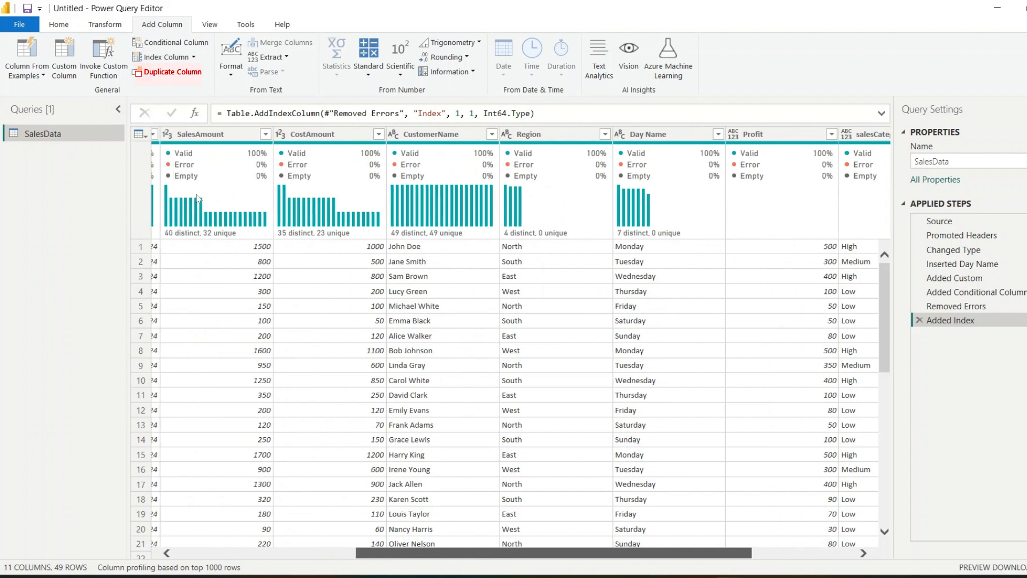
pyautogui.click(226, 137)
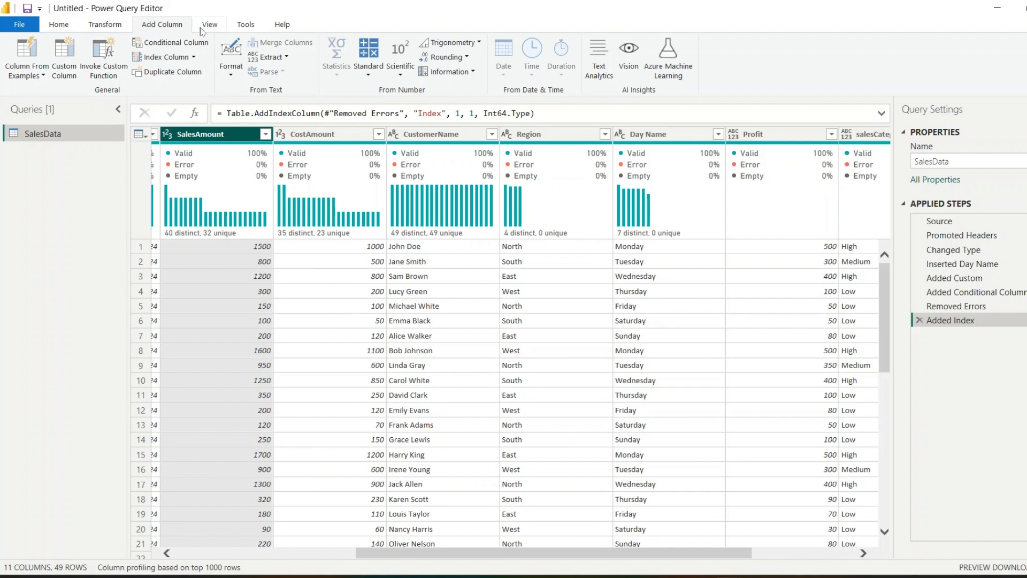
pyautogui.click(170, 76)
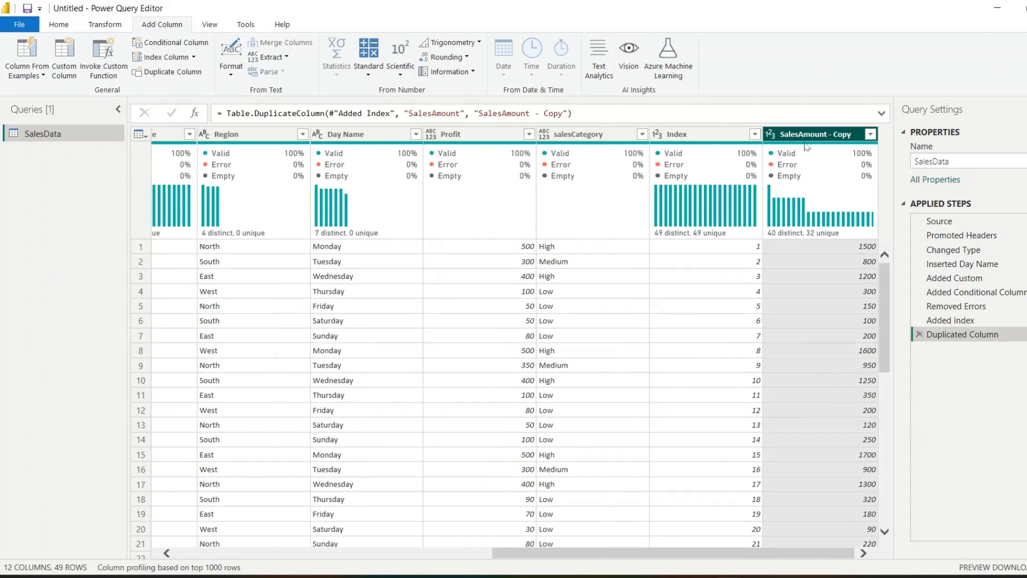
# Add a new column that multiplies the duplicated SalesAmount column by 0.93
pyautogui.click(364, 76)
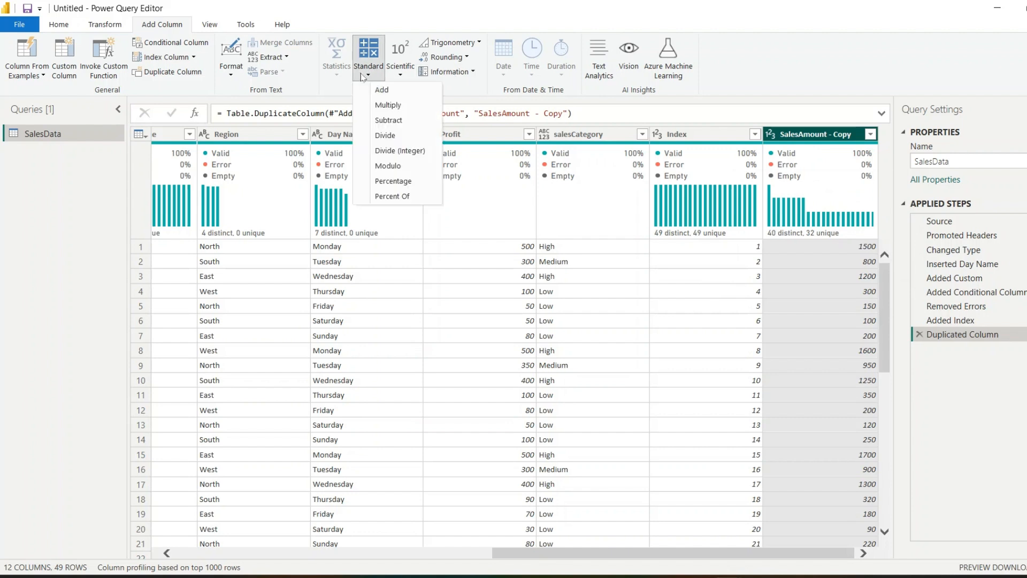
pyautogui.click(377, 106)
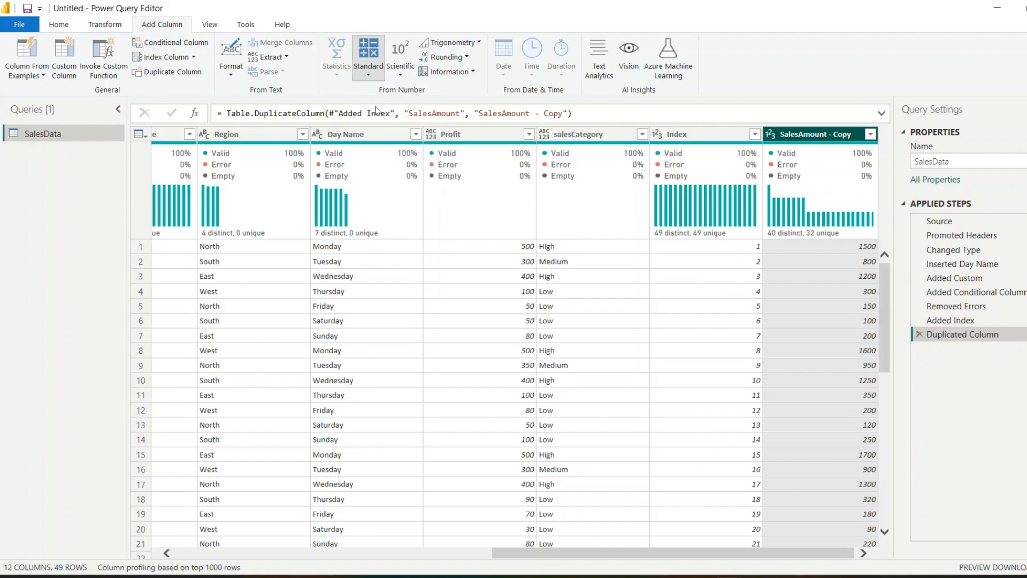
pyautogui.write('0')
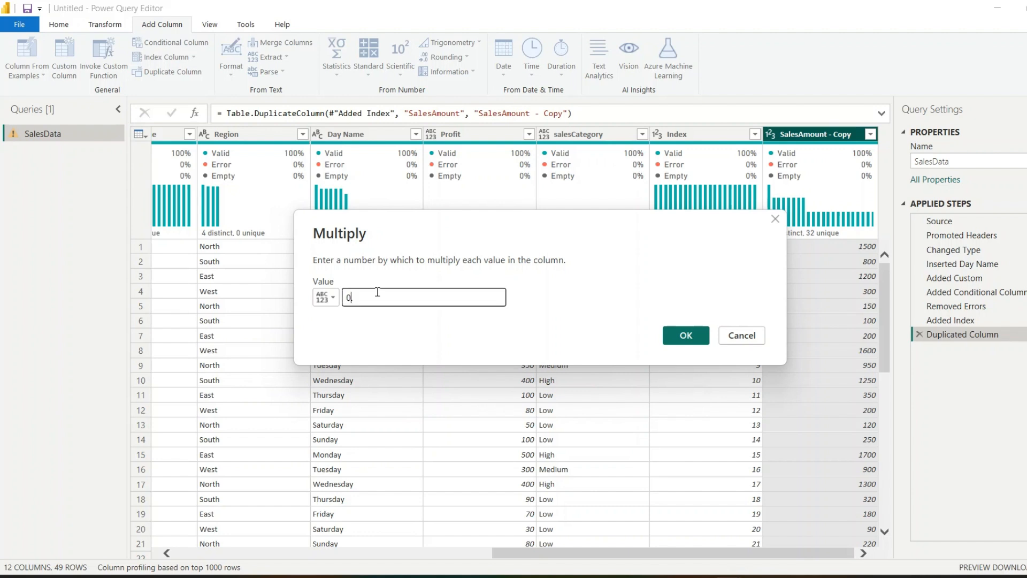
pyautogui.write('.93')
pyautogui.click(685, 336)
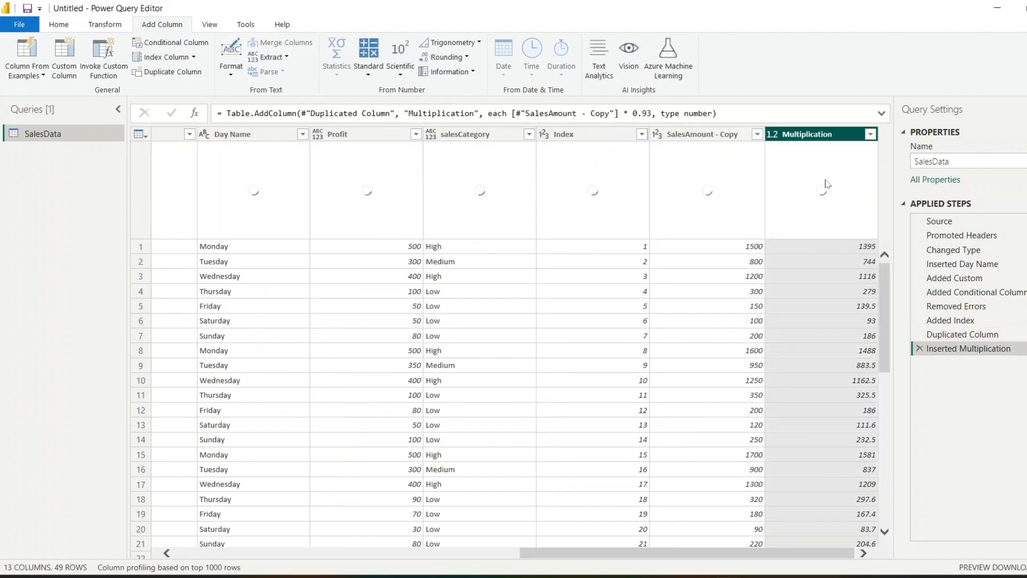
# Rename the new multiplication column as SalesAmount-Eur
pyautogui.doubleClick(838, 137)
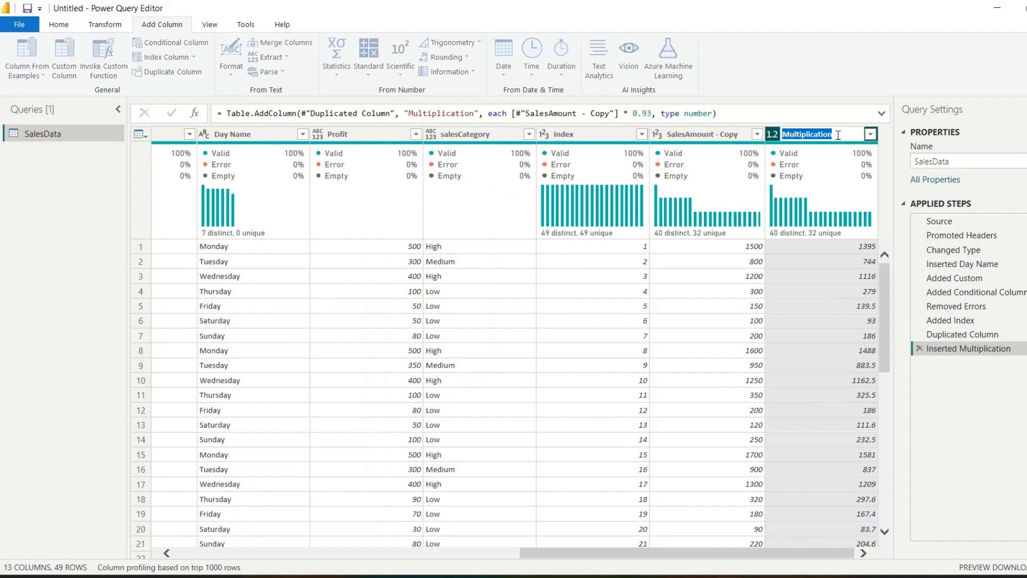
pyautogui.write('SalesAmount-Eur')
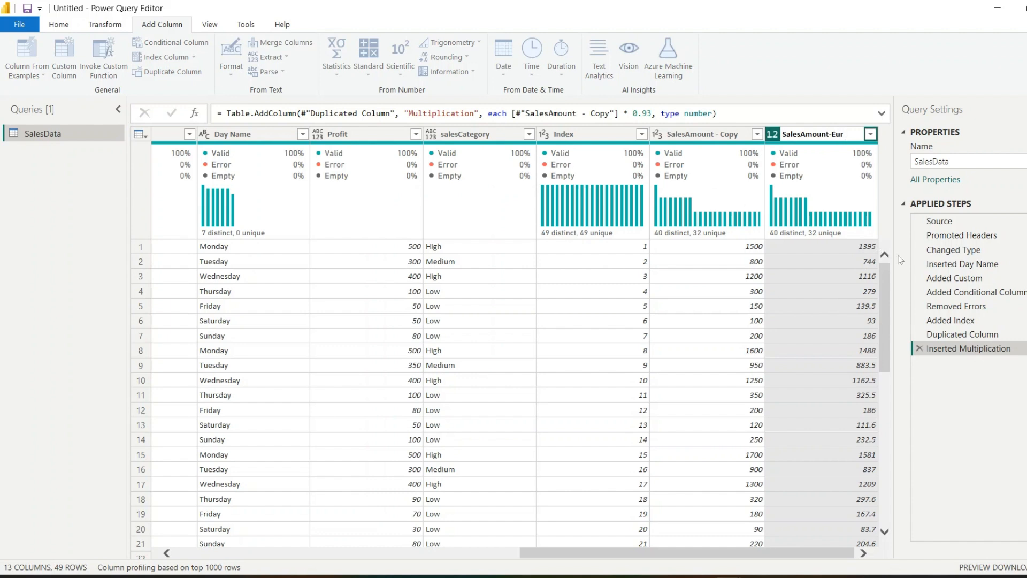
pyautogui.press('Return')
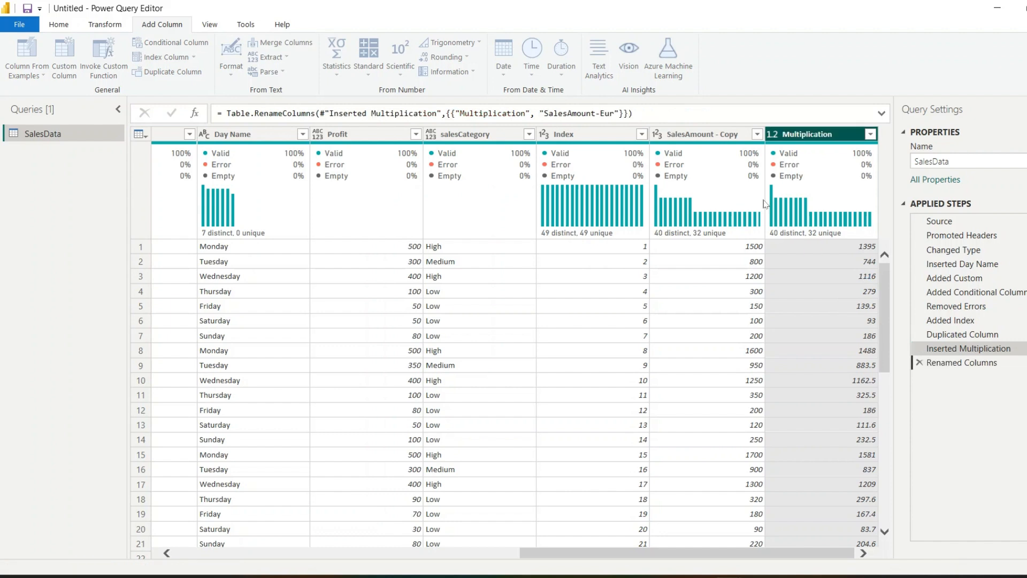